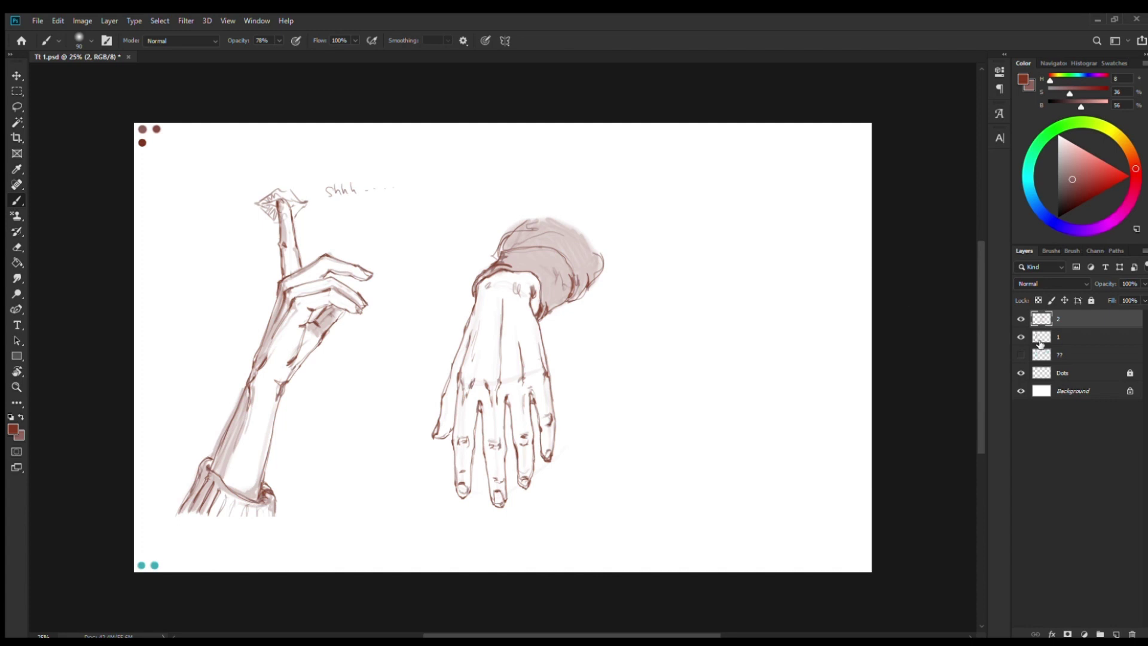
Reposition the two hand drawings with the Move tool, shifting the left hand lower
key("v")
left_click_drag(517, 307, 541, 259)
mouse_move(379, 351)
left_mouse_down()
mouse_move(350, 349)
mouse_move(361, 356)
left_mouse_up()
Merge the hand layers into a hidden layer named Hands and add a blank layer above
key("ctrl+e")
type("b")
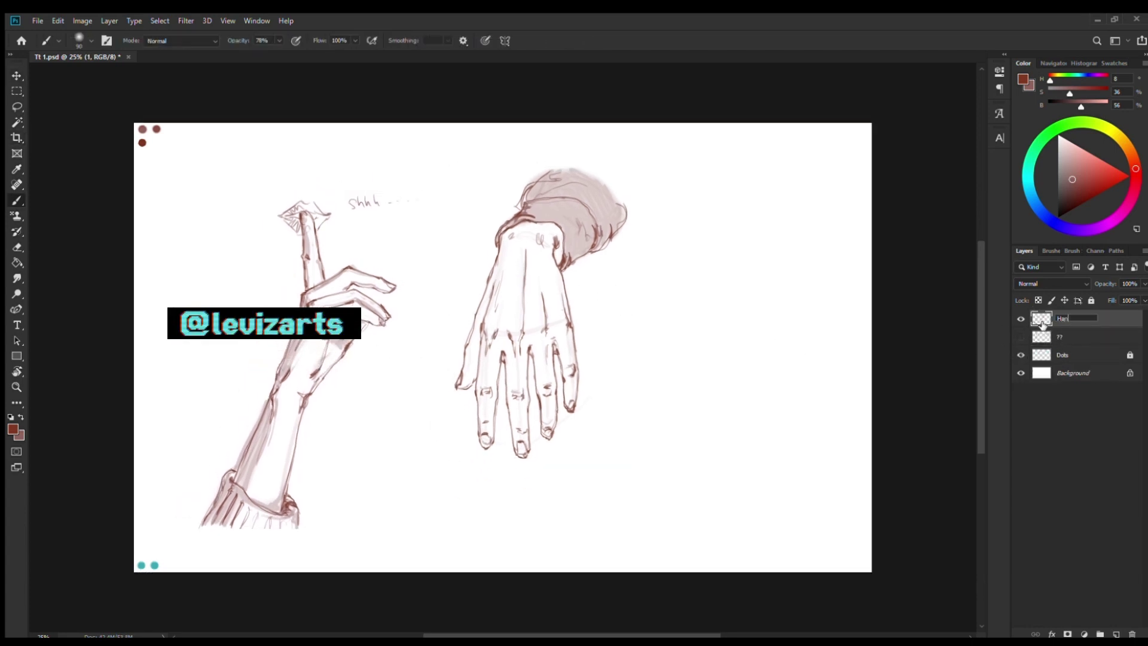
type("ds")
key("Return")
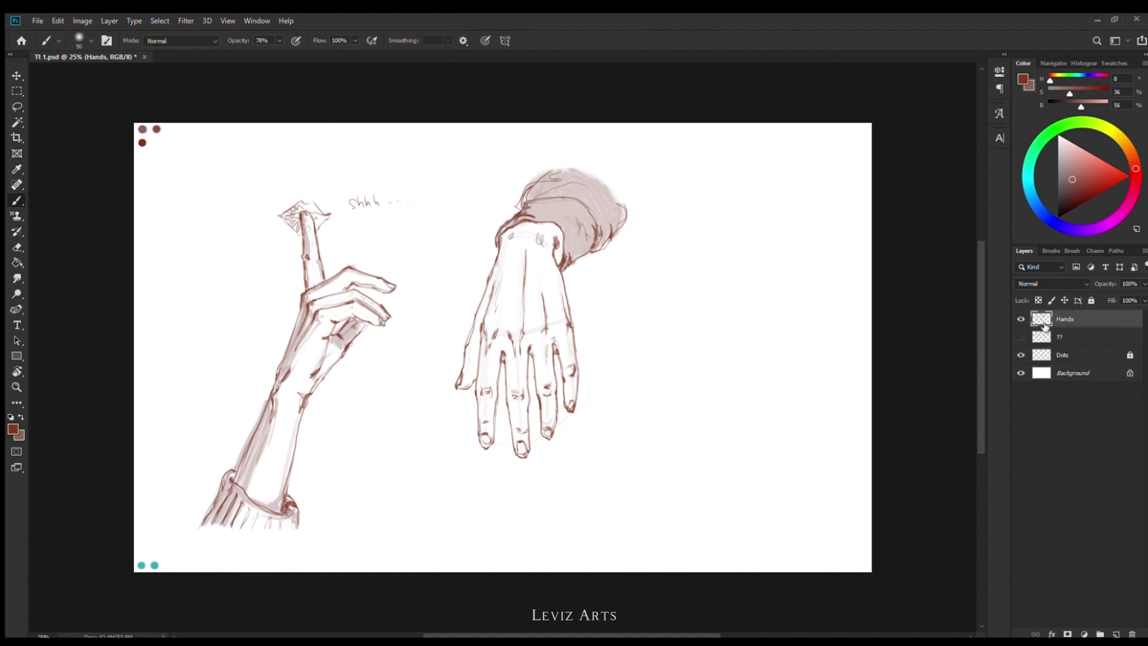
left_click(1020, 318)
left_click(1115, 633)
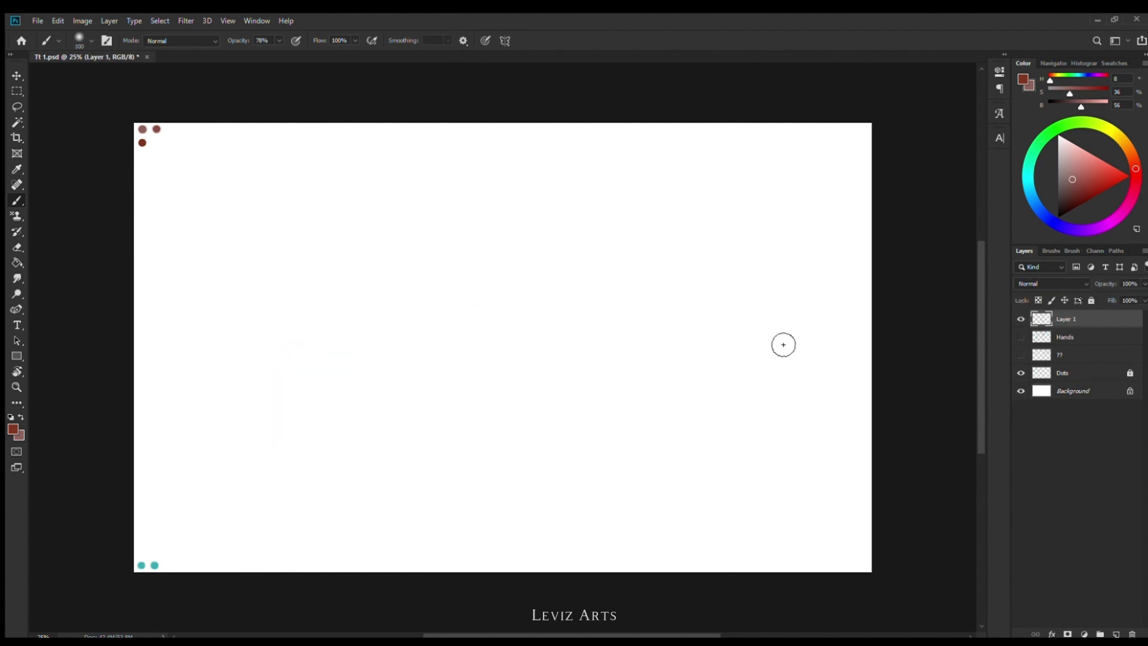
Sketch faint gesture lines for the head oval, body line, foot and shoulders
mouse_move(438, 229)
left_mouse_down()
mouse_move(423, 215)
mouse_move(450, 234)
mouse_move(474, 456)
mouse_move(443, 472)
left_mouse_up()
mouse_move(447, 368)
left_mouse_down()
mouse_move(424, 472)
mouse_move(389, 460)
left_mouse_up()
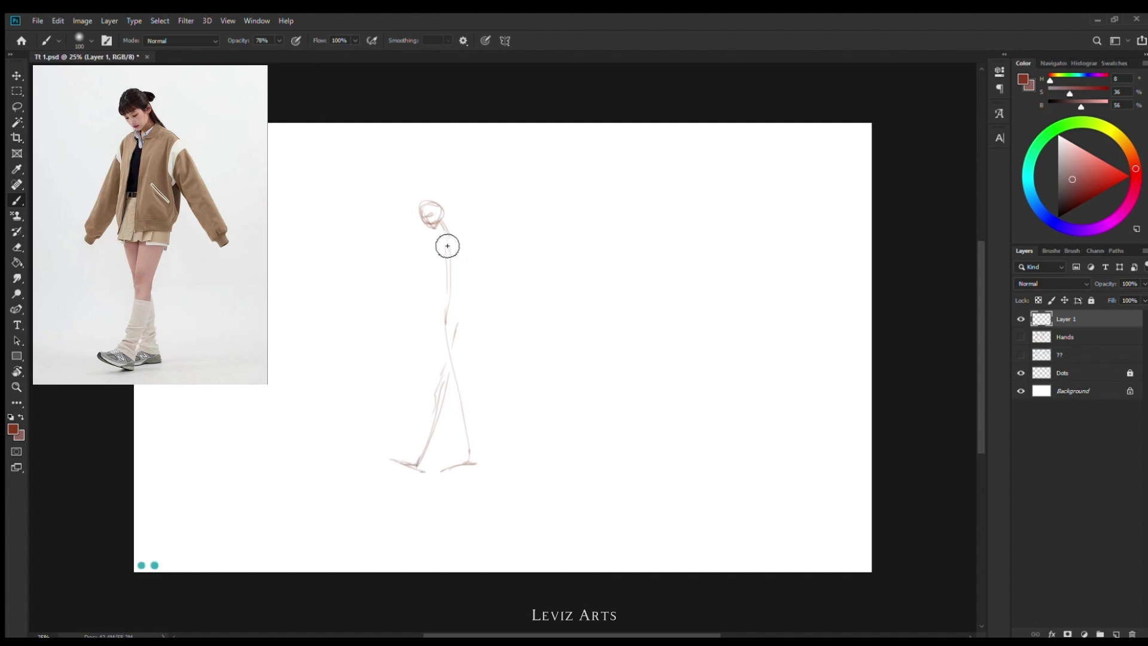
mouse_move(476, 242)
left_mouse_down()
mouse_move(424, 243)
mouse_move(380, 332)
mouse_move(538, 317)
left_mouse_up()
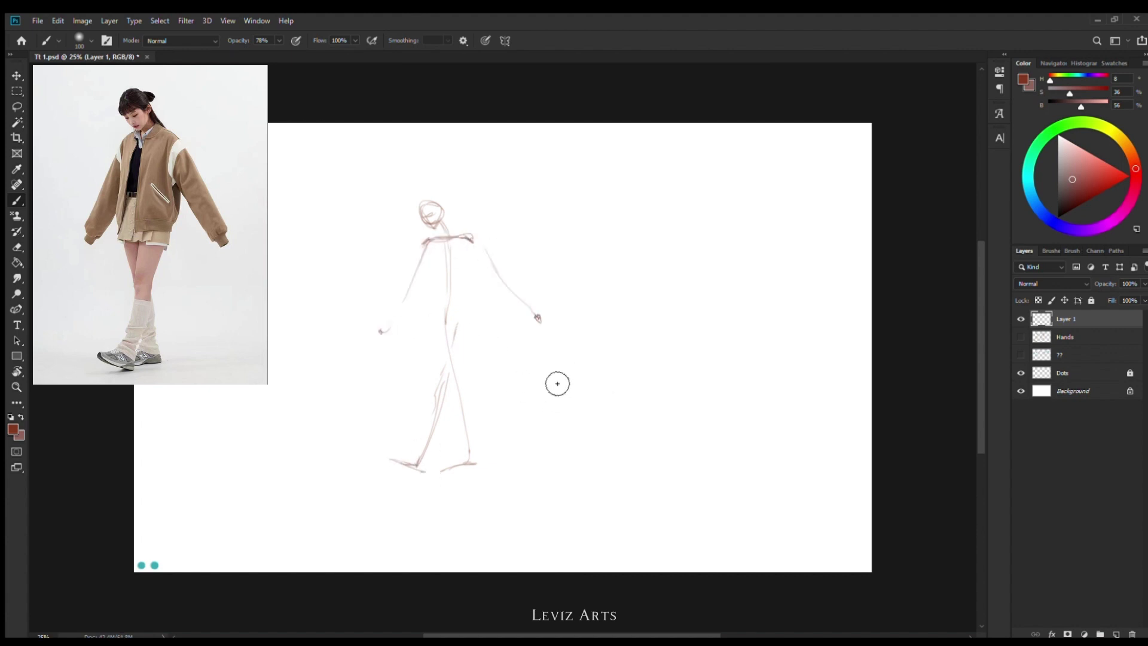
Zoom in on the gesture figure and fine-tune the brush size for refinement
scroll(664, 358, "up", 2)
left_click_drag(669, 341, 845, 361)
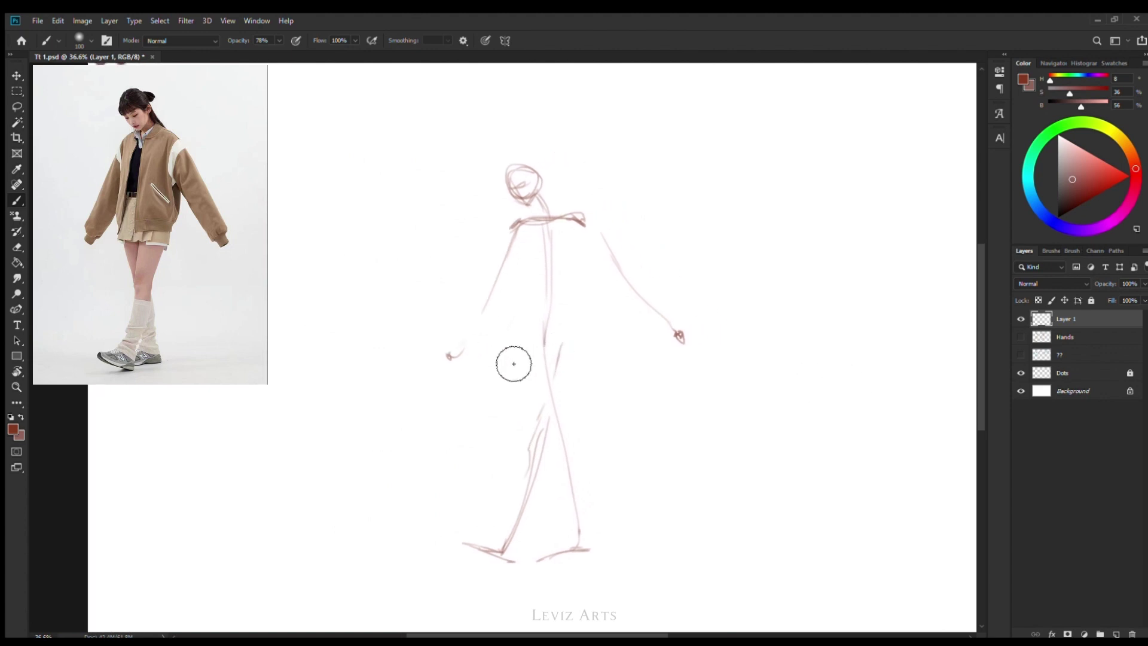
scroll(771, 289, "up", 1)
key("bracketleft")
key("bracketleft")
key("bracketleft")
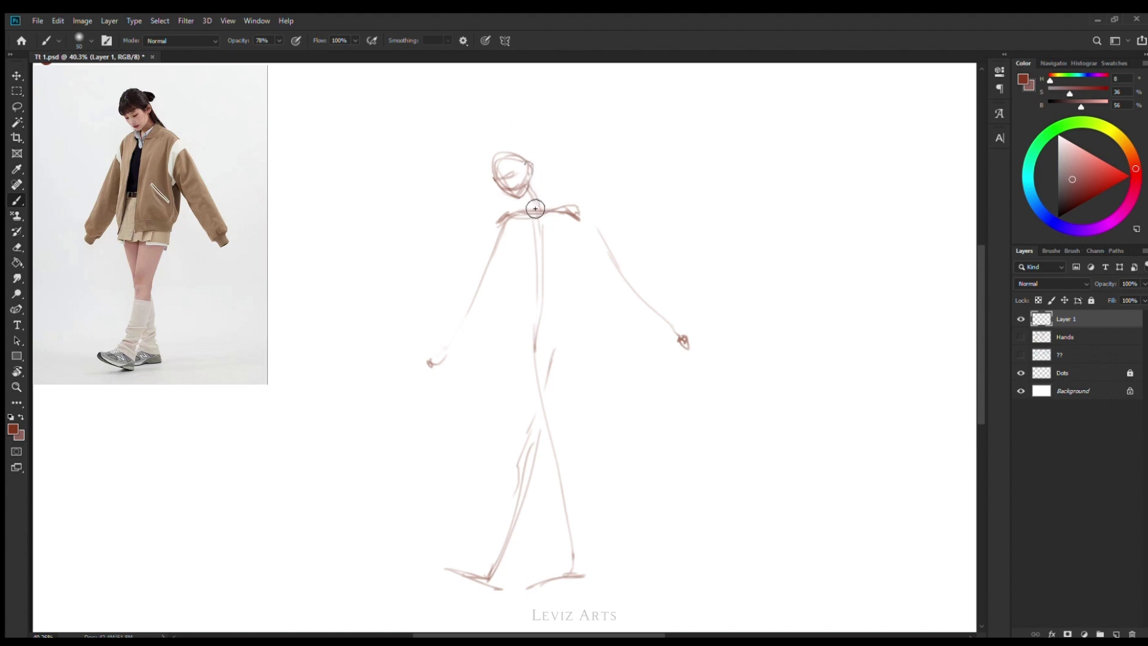
key("bracketright")
key("bracketright")
Sketch both arms from the shoulders to the hands, plus the chest and torso sides
left_click_drag(583, 210, 597, 218)
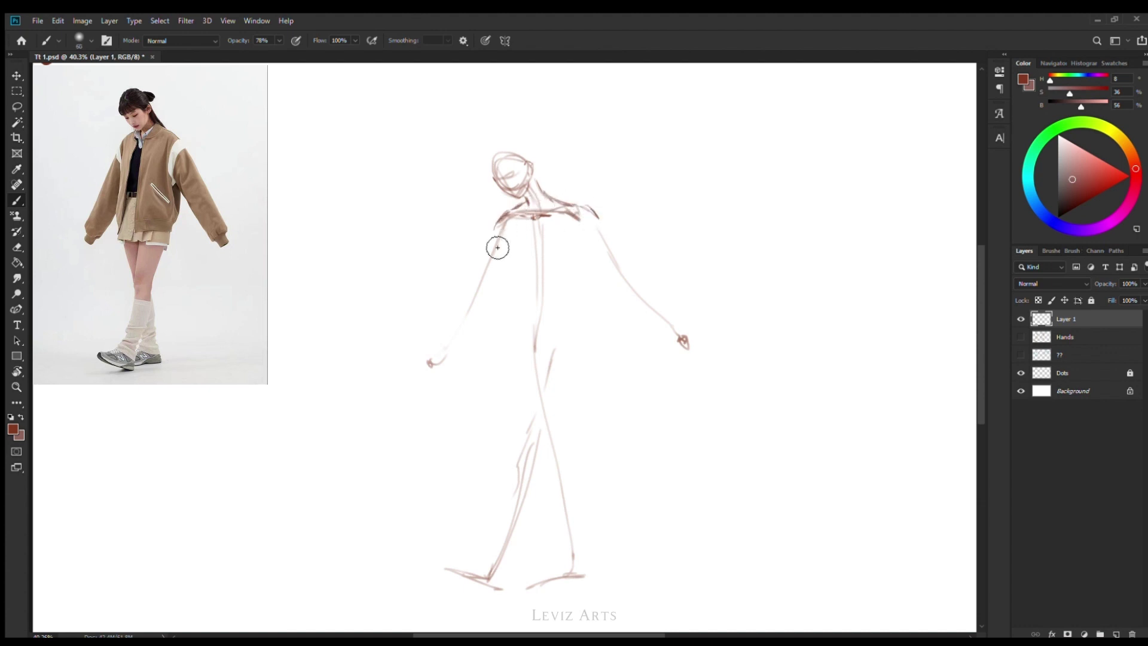
left_click_drag(505, 239, 442, 343)
left_click_drag(507, 271, 472, 325)
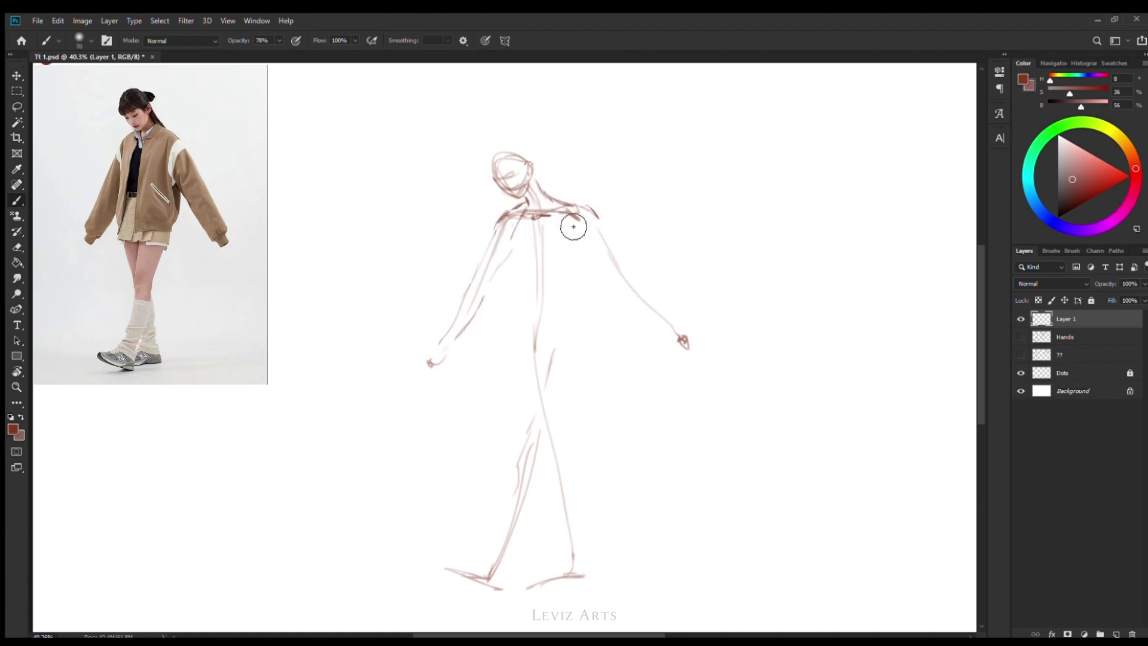
mouse_move(523, 282)
left_mouse_down()
mouse_move(511, 241)
mouse_move(577, 269)
left_mouse_up()
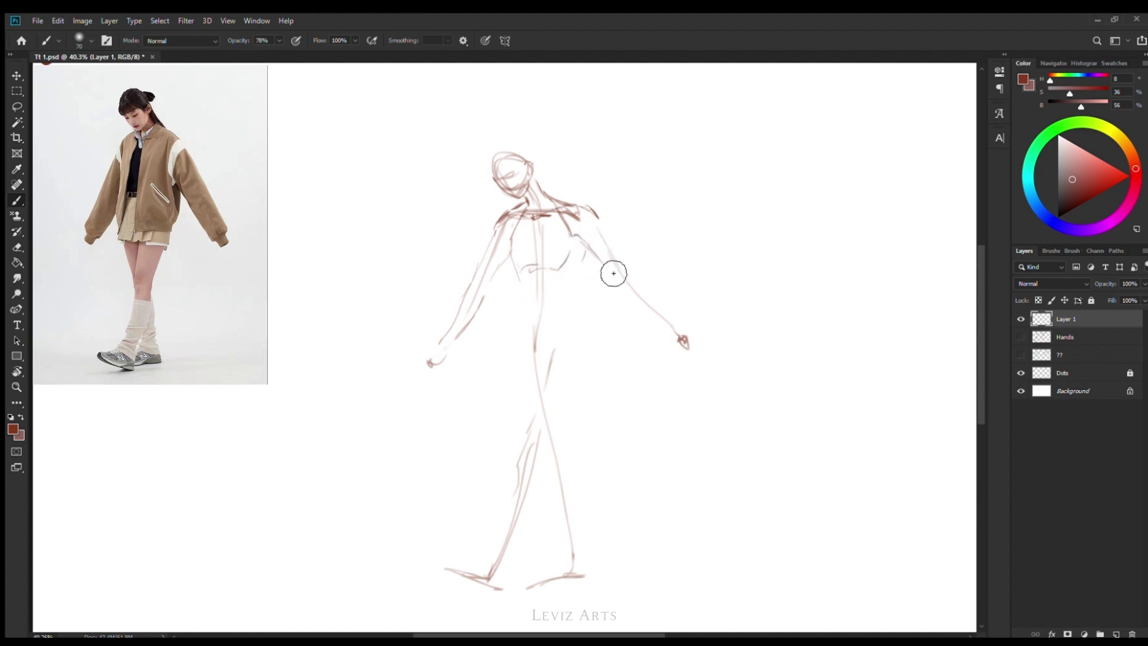
mouse_move(593, 210)
left_mouse_down()
mouse_move(624, 241)
mouse_move(645, 310)
left_mouse_up()
mouse_move(618, 252)
left_mouse_down()
mouse_move(684, 329)
mouse_move(562, 269)
mouse_move(575, 314)
left_mouse_up()
mouse_move(521, 266)
left_mouse_down()
mouse_move(518, 320)
mouse_move(535, 310)
left_mouse_up()
Draw the navel, hip curve, thighs, shins and both feet of the striding legs
mouse_move(538, 363)
left_mouse_down()
mouse_move(572, 326)
mouse_move(527, 343)
mouse_move(515, 400)
mouse_move(563, 535)
left_mouse_up()
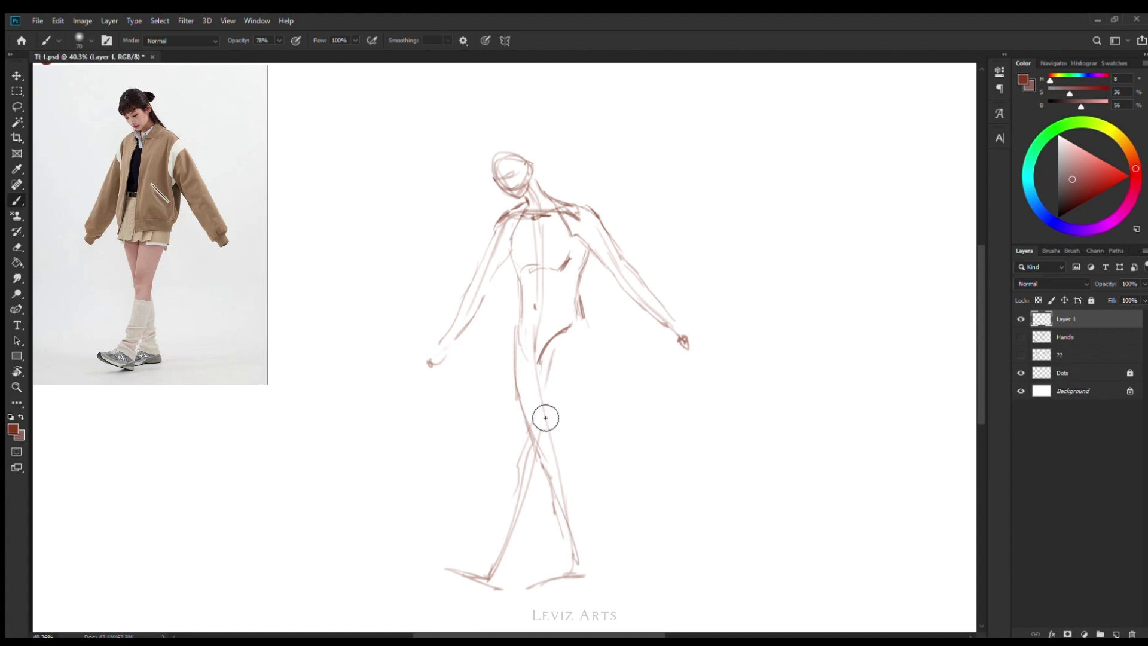
mouse_move(597, 336)
left_mouse_down()
mouse_move(590, 410)
mouse_move(503, 548)
mouse_move(526, 478)
mouse_move(546, 513)
mouse_move(533, 548)
mouse_move(515, 571)
mouse_move(482, 579)
mouse_move(502, 599)
left_mouse_up()
left_click_drag(439, 578, 478, 598)
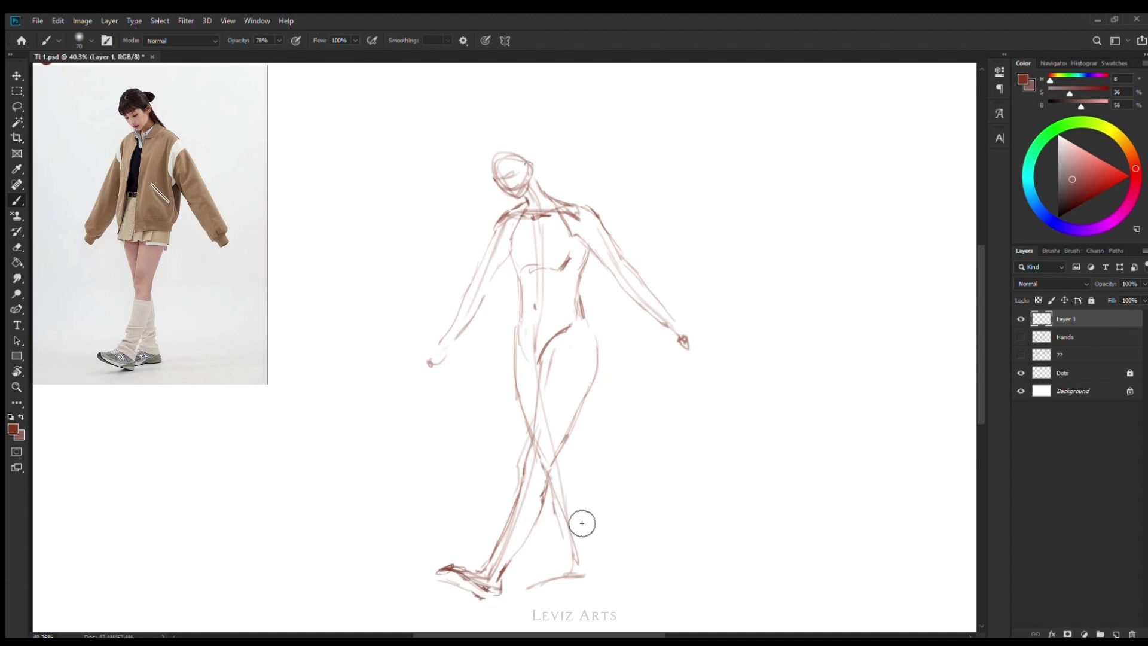
left_click_drag(559, 489, 581, 551)
mouse_move(564, 359)
left_mouse_down()
mouse_move(600, 548)
mouse_move(590, 553)
left_mouse_up()
mouse_move(547, 589)
left_mouse_down()
mouse_move(597, 584)
mouse_move(607, 568)
left_mouse_up()
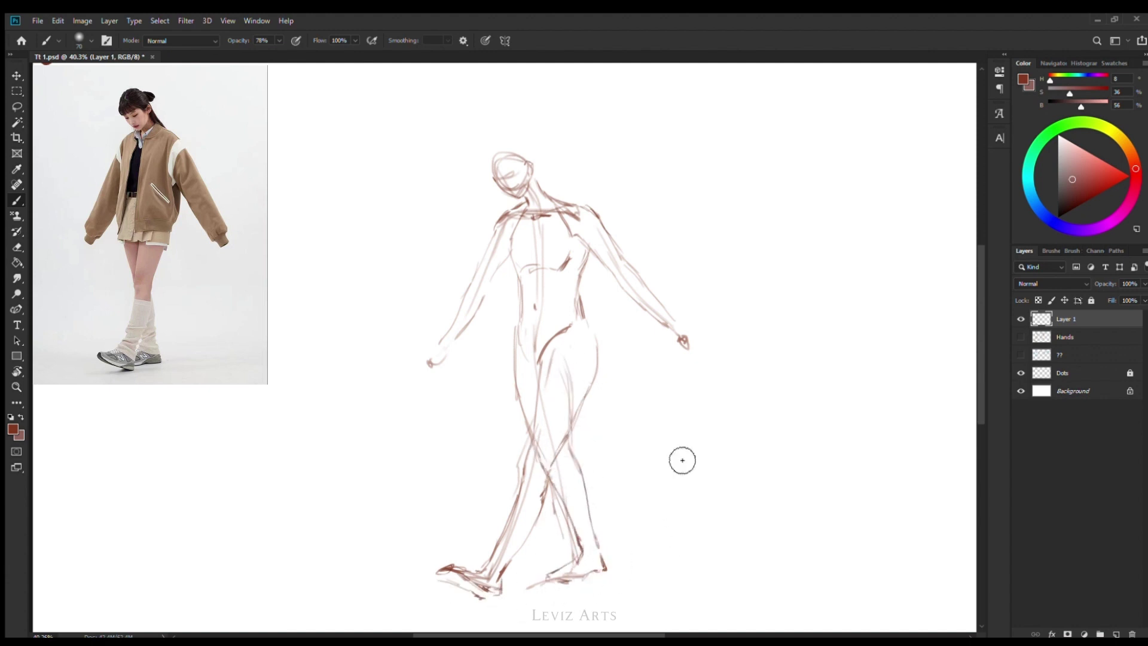
On a new layer, draw darker collar, neck, front opening and hem lines for the jacket
left_click(1115, 633)
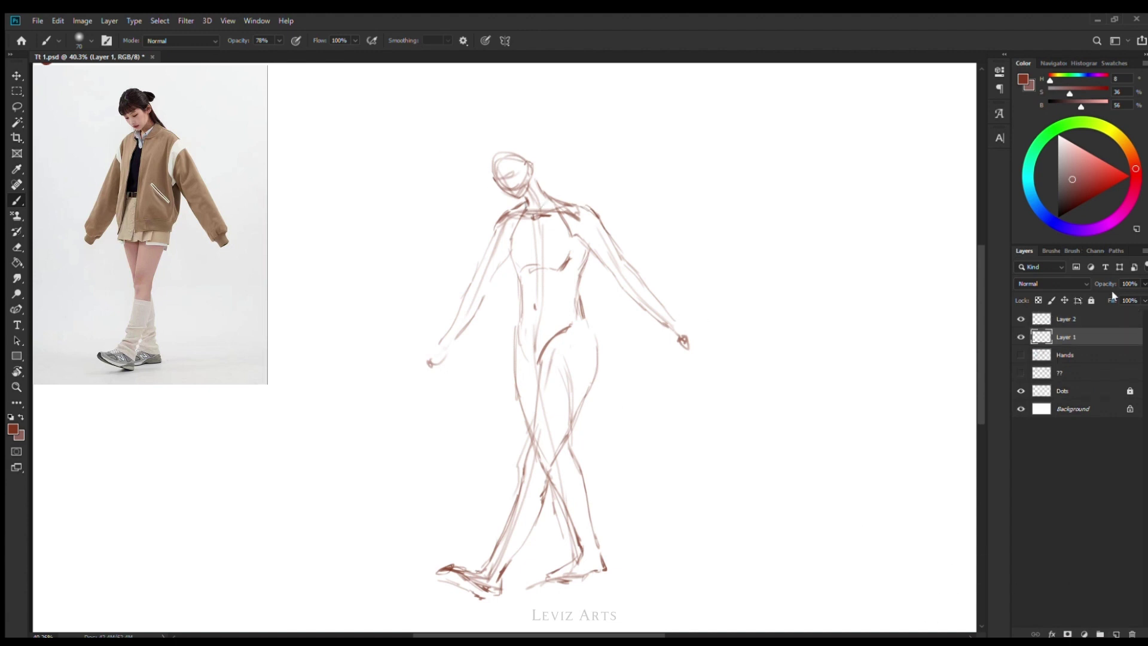
scroll(586, 230, "up", 3)
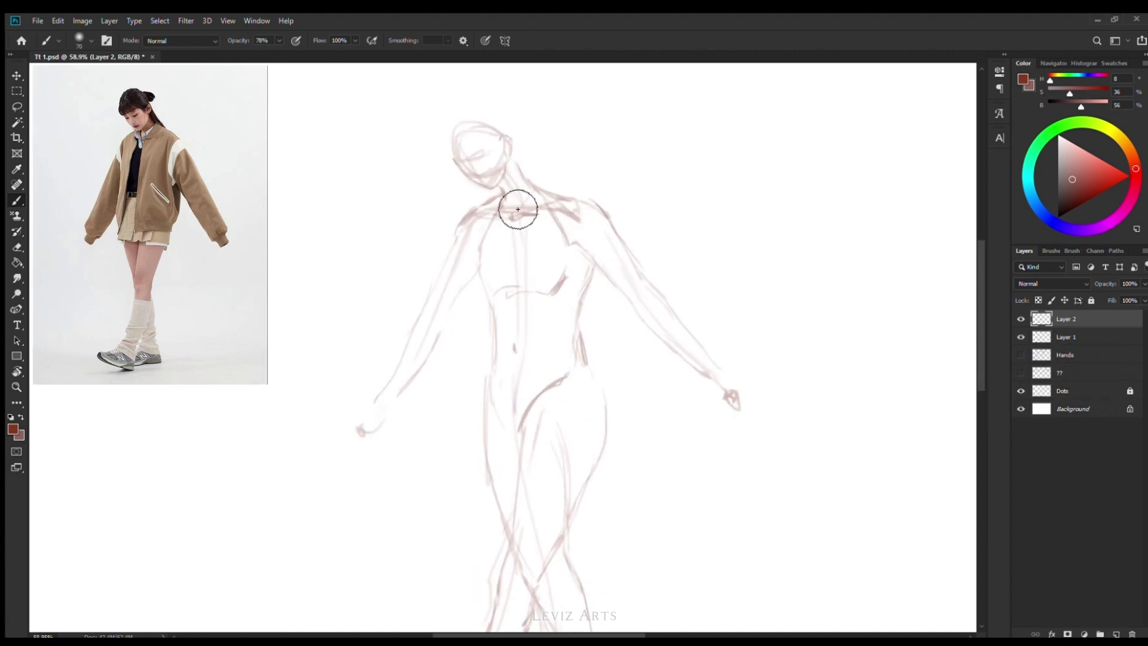
key("bracketleft")
left_click_drag(487, 205, 507, 223)
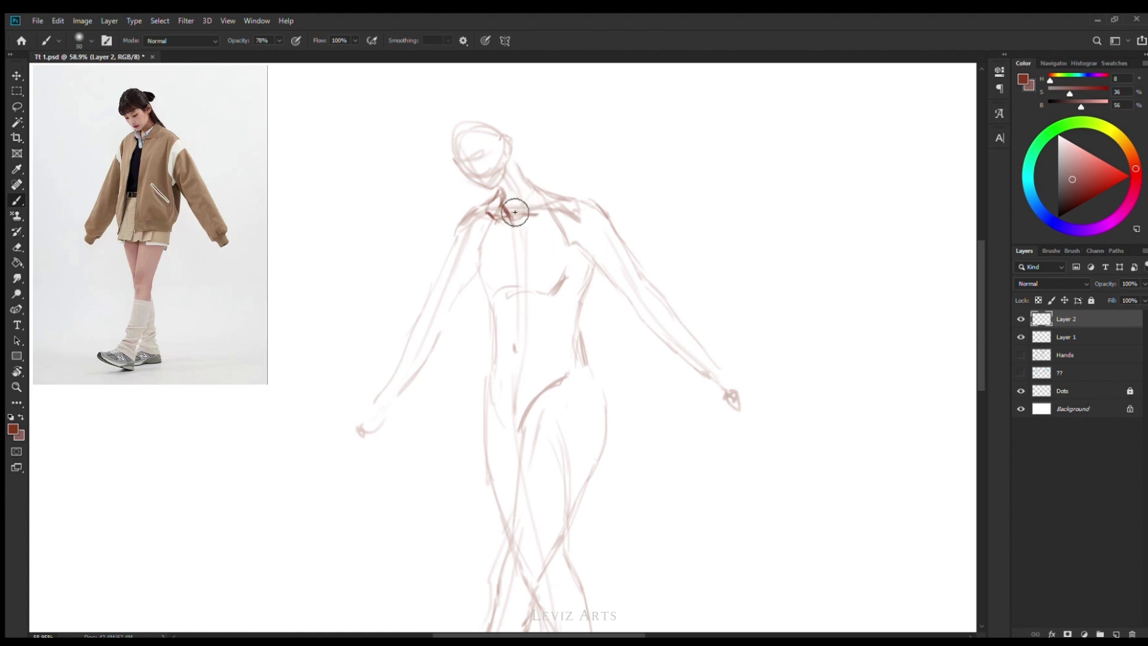
mouse_move(529, 179)
left_mouse_down()
mouse_move(525, 253)
mouse_move(520, 243)
mouse_move(548, 208)
mouse_move(535, 229)
mouse_move(501, 235)
mouse_move(493, 311)
left_mouse_up()
left_click_drag(482, 406, 477, 425)
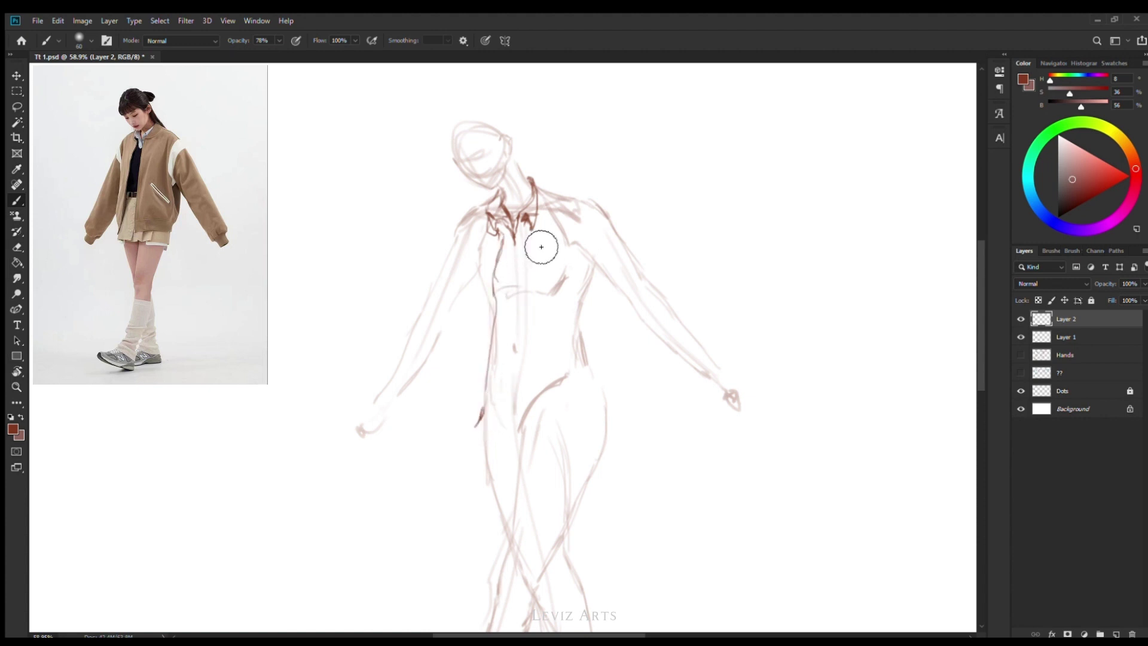
mouse_move(526, 236)
left_mouse_down()
mouse_move(541, 427)
mouse_move(612, 423)
mouse_move(608, 394)
left_mouse_up()
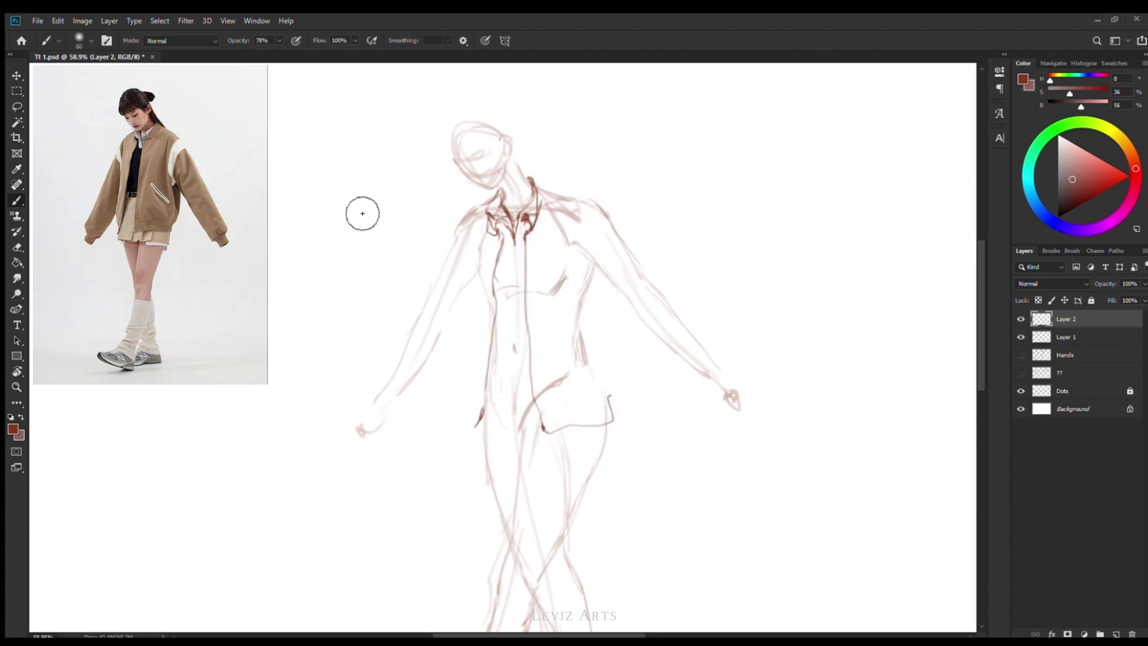
Outline the baggy left sleeve with inner folds and draw the left hand
key("bracketleft")
key("bracketleft")
key("bracketleft")
left_click_drag(460, 224, 472, 435)
key("bracketright")
key("bracketright")
key("bracketright")
key("bracketleft")
key("bracketleft")
key("bracketleft")
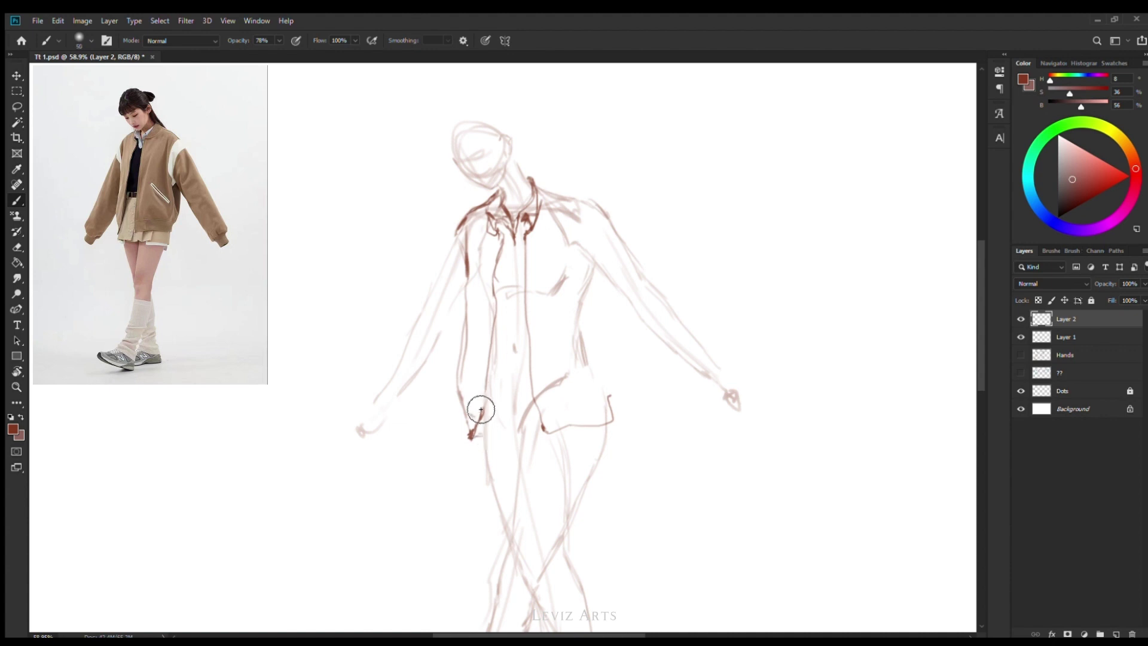
mouse_move(461, 242)
left_mouse_down()
mouse_move(376, 425)
mouse_move(418, 418)
mouse_move(442, 361)
left_mouse_up()
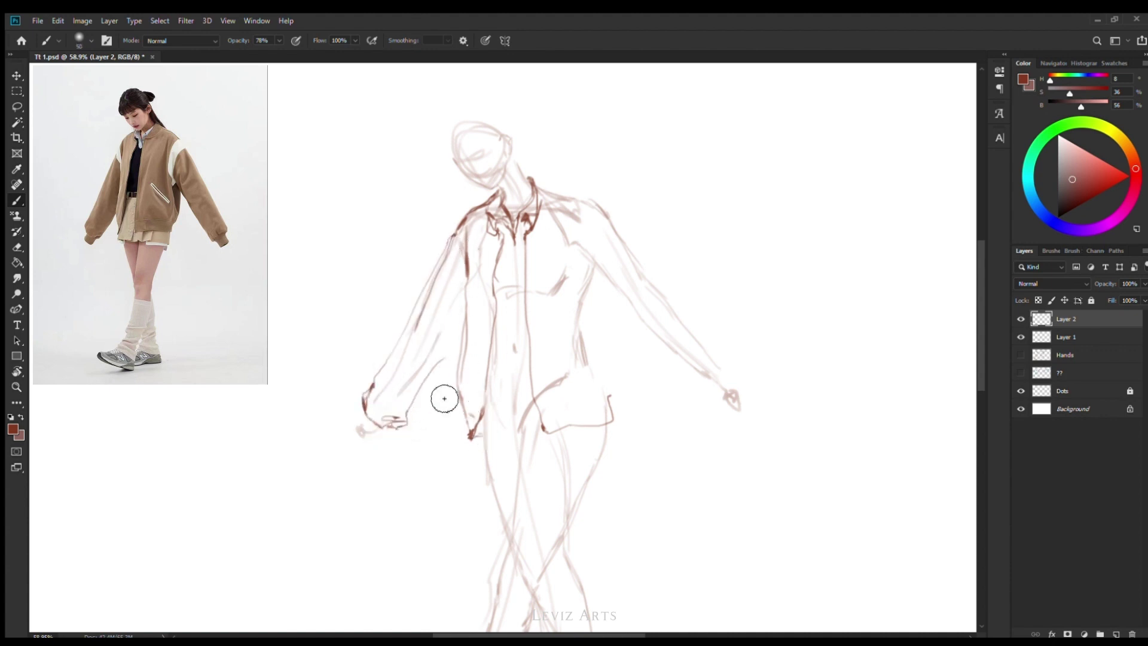
key("bracketright")
key("bracketright")
mouse_move(464, 275)
left_mouse_down()
mouse_move(438, 389)
mouse_move(458, 334)
left_mouse_up()
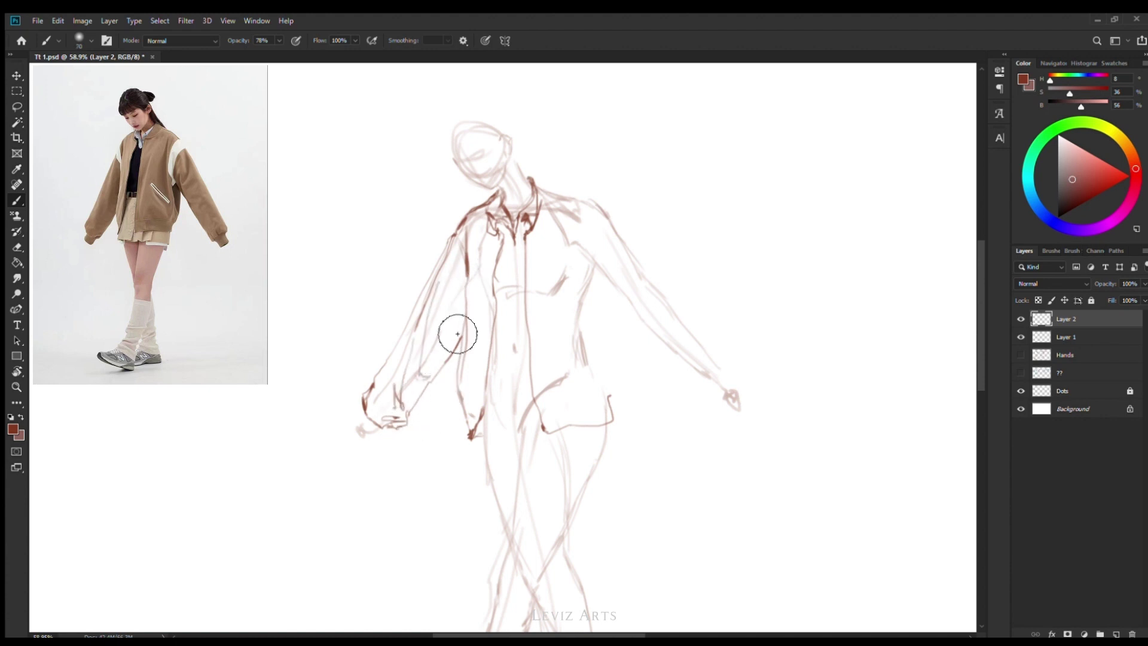
key("bracketleft")
key("bracketleft")
key("bracketleft")
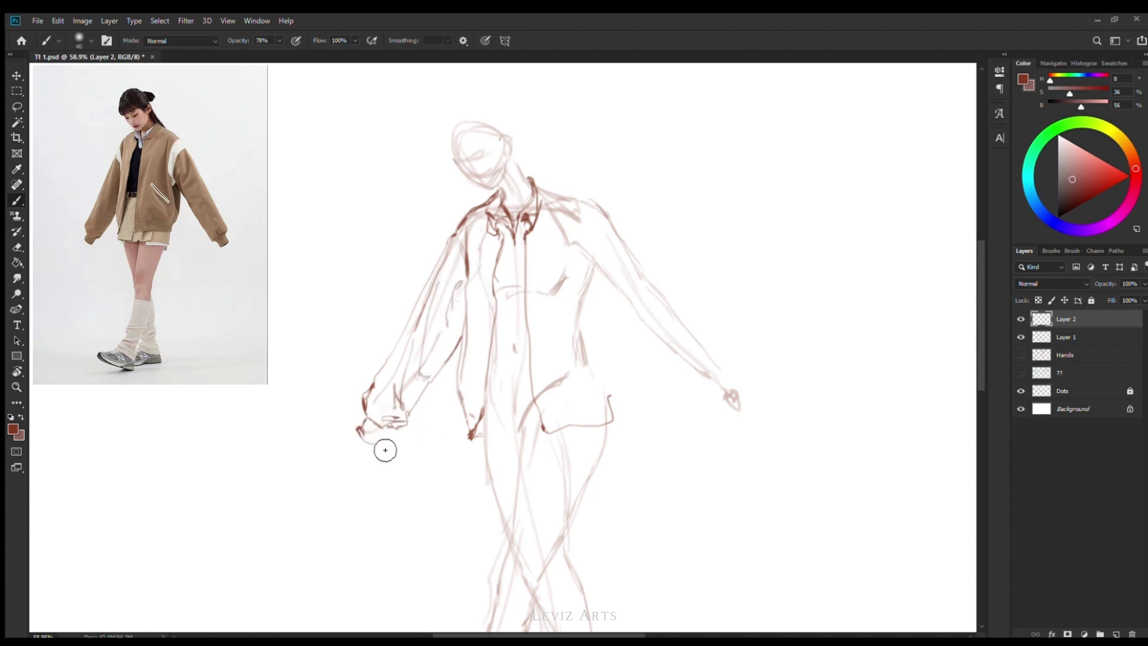
mouse_move(396, 442)
left_mouse_down()
mouse_move(359, 430)
mouse_move(413, 427)
left_mouse_up()
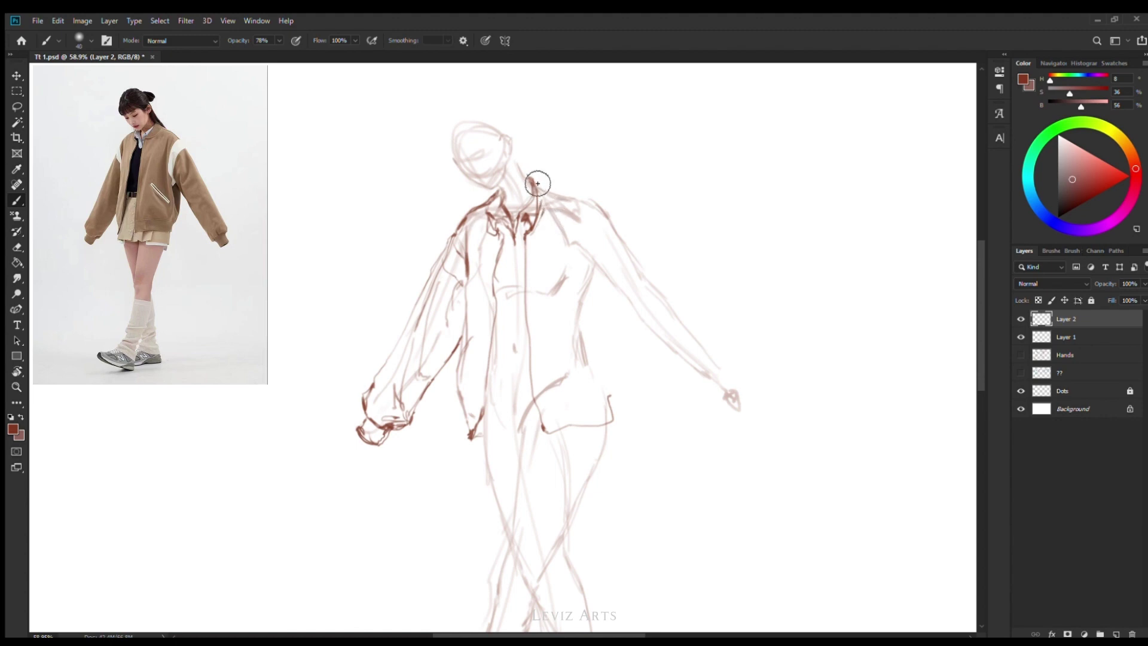
Ink the right-side collar, right shoulder and the right arm's outer contour
mouse_move(538, 183)
left_mouse_down()
mouse_move(556, 192)
mouse_move(551, 229)
left_mouse_up()
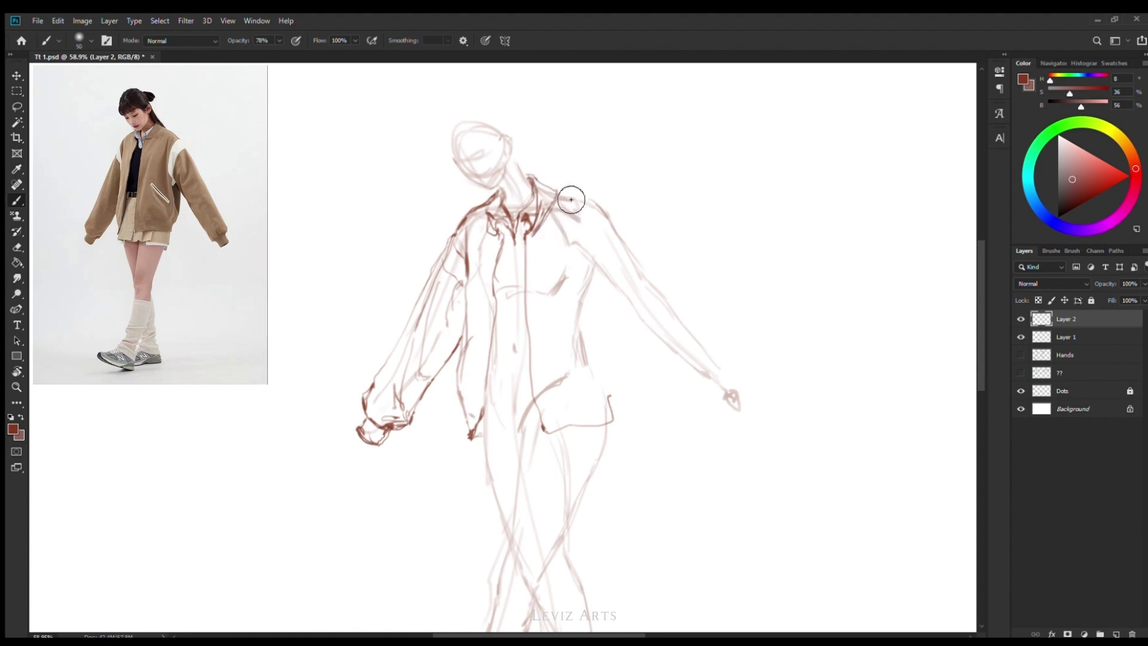
key("bracketright")
key("bracketright")
mouse_move(556, 189)
left_mouse_down()
mouse_move(597, 205)
mouse_move(741, 383)
left_mouse_up()
key("bracketright")
key("bracketright")
key("bracketright")
left_click_drag(580, 217, 617, 307)
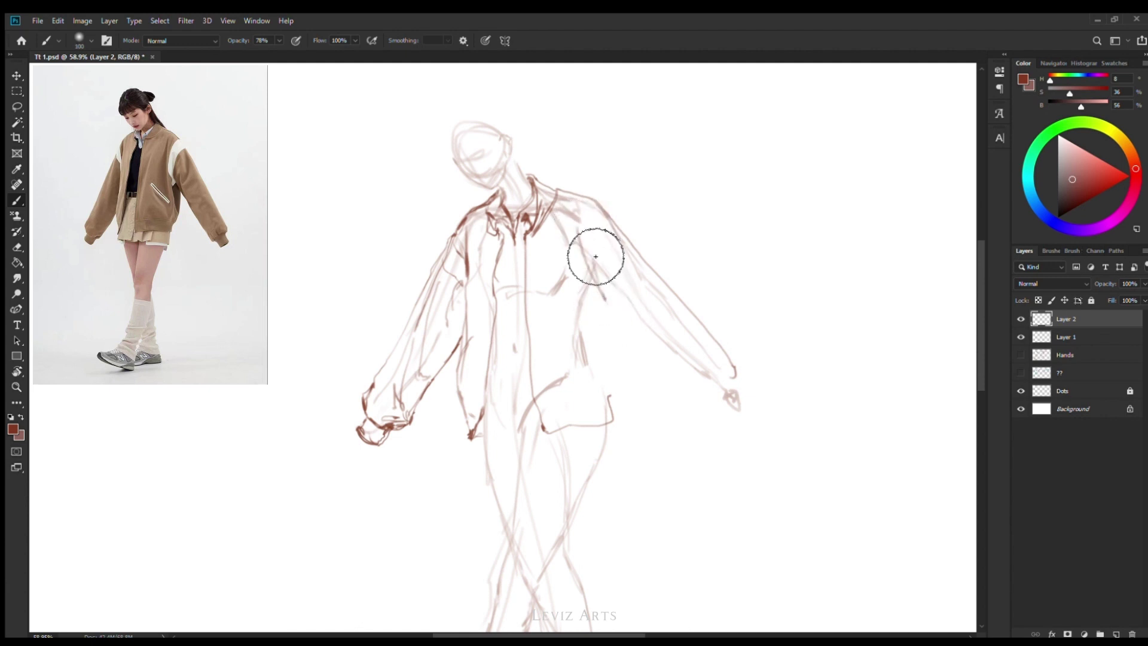
mouse_move(596, 256)
left_mouse_down()
mouse_move(635, 333)
mouse_move(630, 394)
mouse_move(633, 328)
mouse_move(720, 410)
mouse_move(742, 376)
left_mouse_up()
Trace the right sleeve's cuff and the hem and pocket lines, hiding Layer 1 to check
key("bracketleft")
mouse_move(541, 427)
left_mouse_down()
mouse_move(565, 432)
mouse_move(611, 397)
left_mouse_up()
key("bracketleft")
key("bracketleft")
left_click_drag(557, 335, 583, 357)
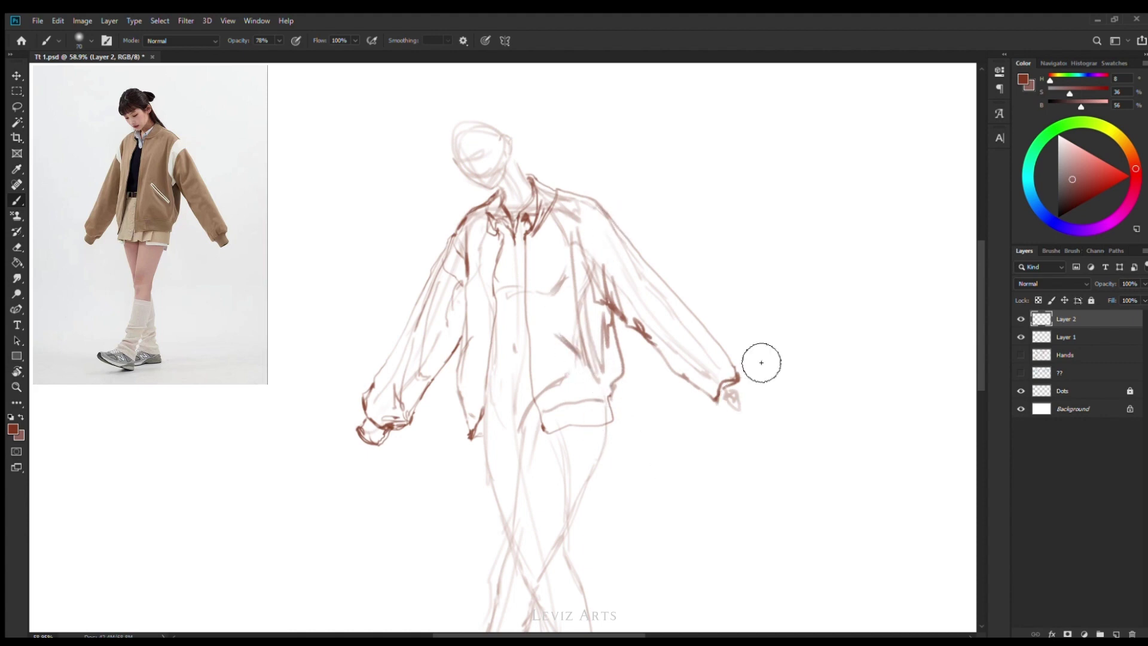
left_click(1020, 335)
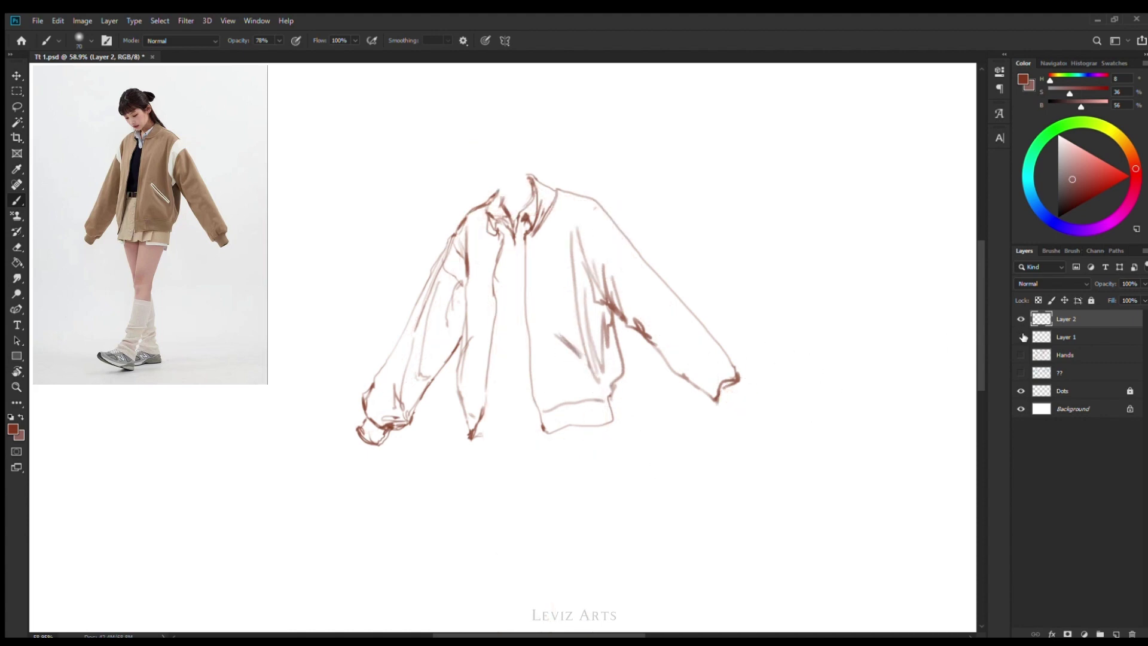
Darken the right shoulder and add fold lines along the right sleeve to the cuff
scroll(449, 344, "up", 1)
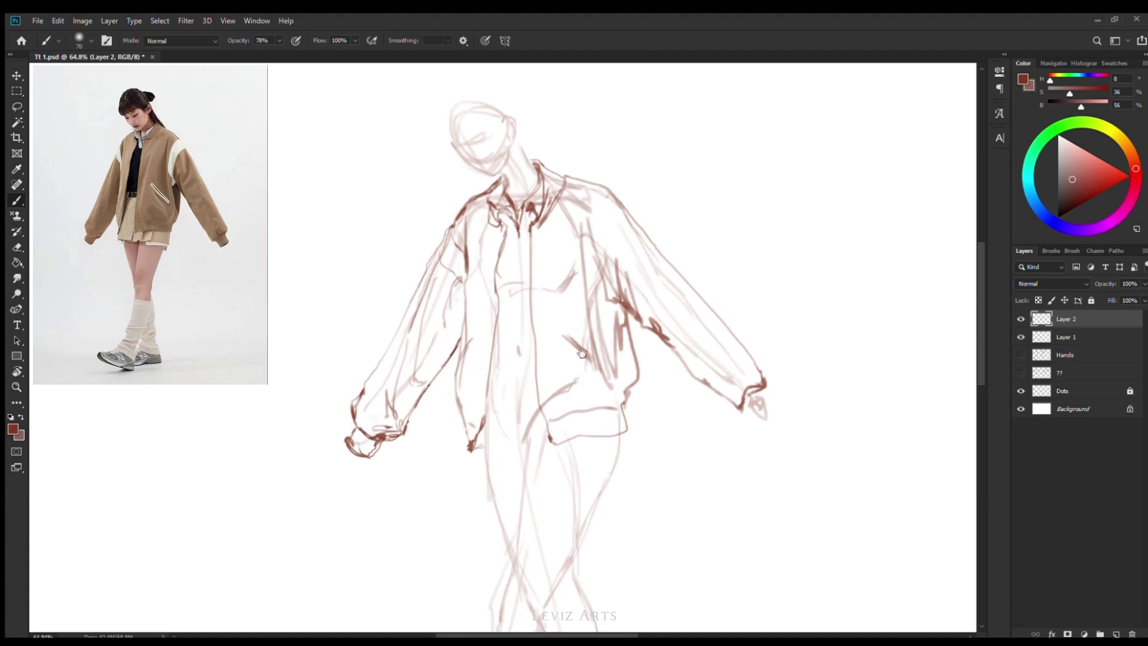
key("bracketleft")
key("bracketleft")
key("bracketleft")
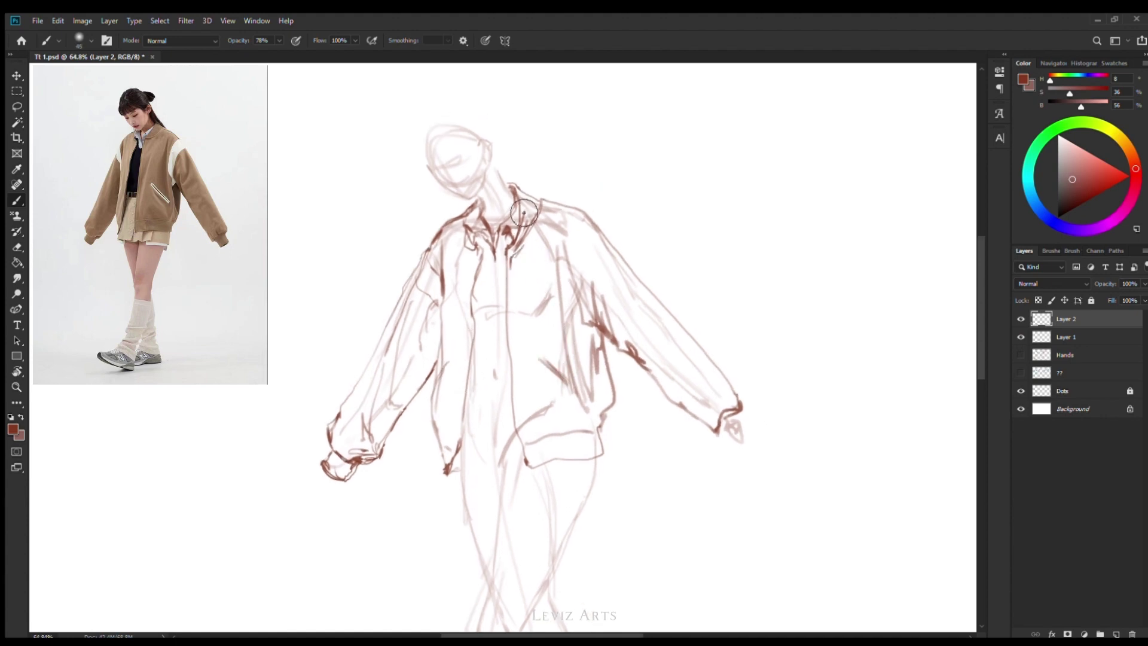
mouse_move(557, 211)
left_mouse_down()
mouse_move(598, 229)
mouse_move(717, 359)
mouse_move(744, 407)
left_mouse_up()
key("bracketright")
key("bracketright")
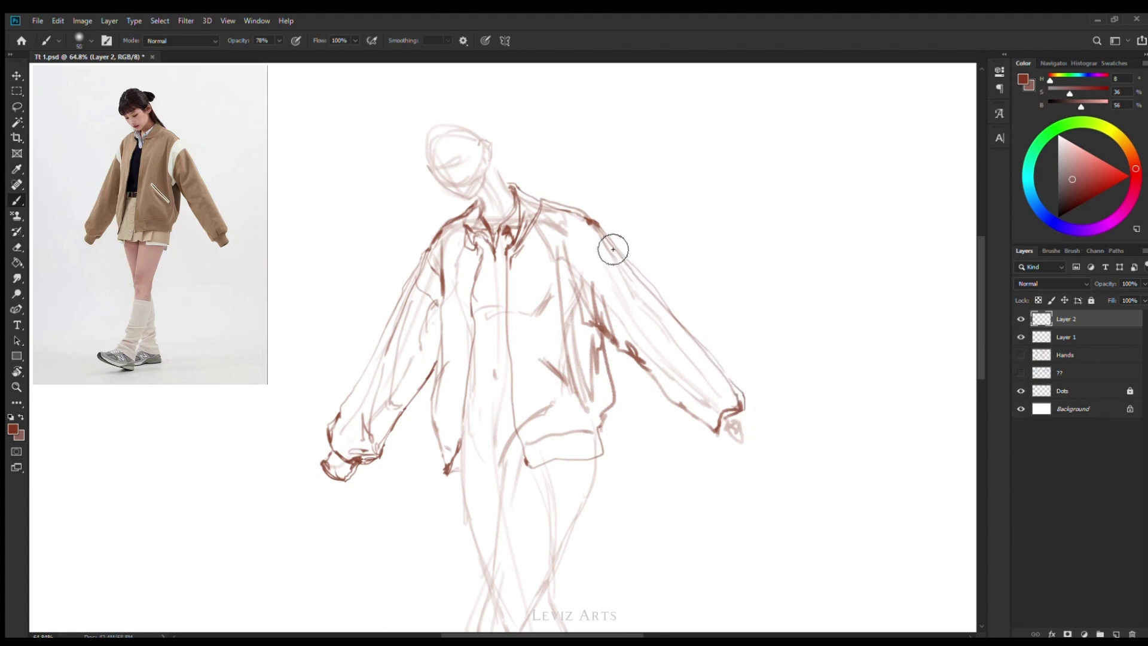
left_click_drag(605, 236, 597, 320)
mouse_move(620, 270)
left_mouse_down()
mouse_move(604, 303)
mouse_move(627, 275)
left_mouse_up()
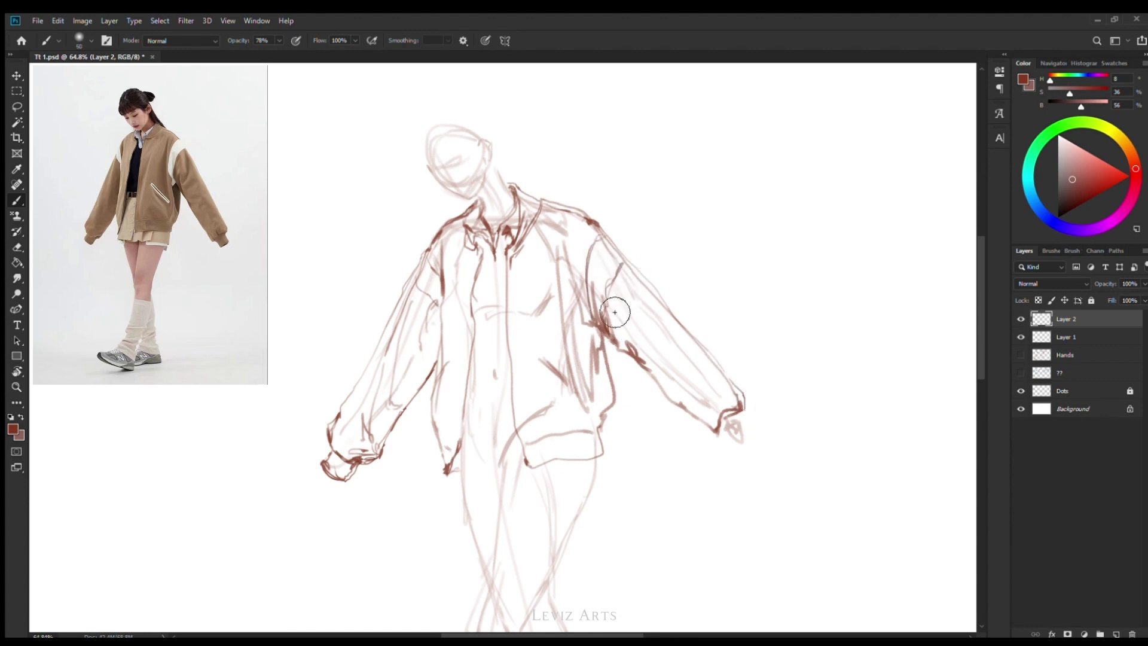
key("bracketright")
left_click_drag(640, 318, 725, 418)
Darken the jacket's right side down to the pocket, undoing a stray diagonal fold
key("bracketleft")
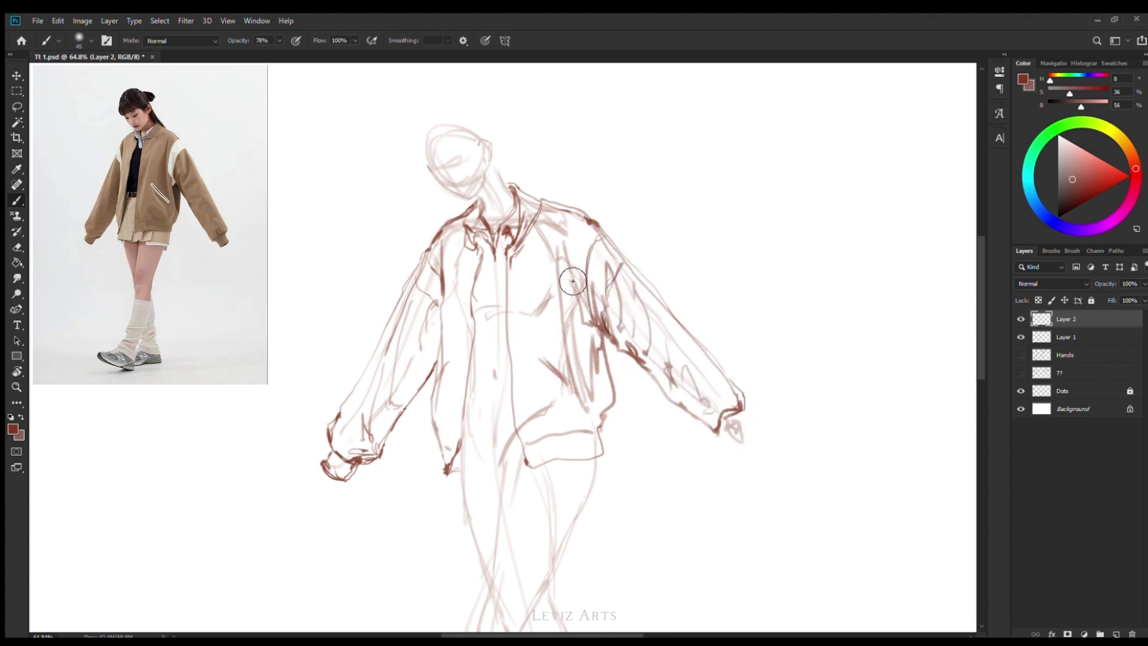
left_click_drag(558, 269, 556, 323)
left_click_drag(559, 245, 610, 419)
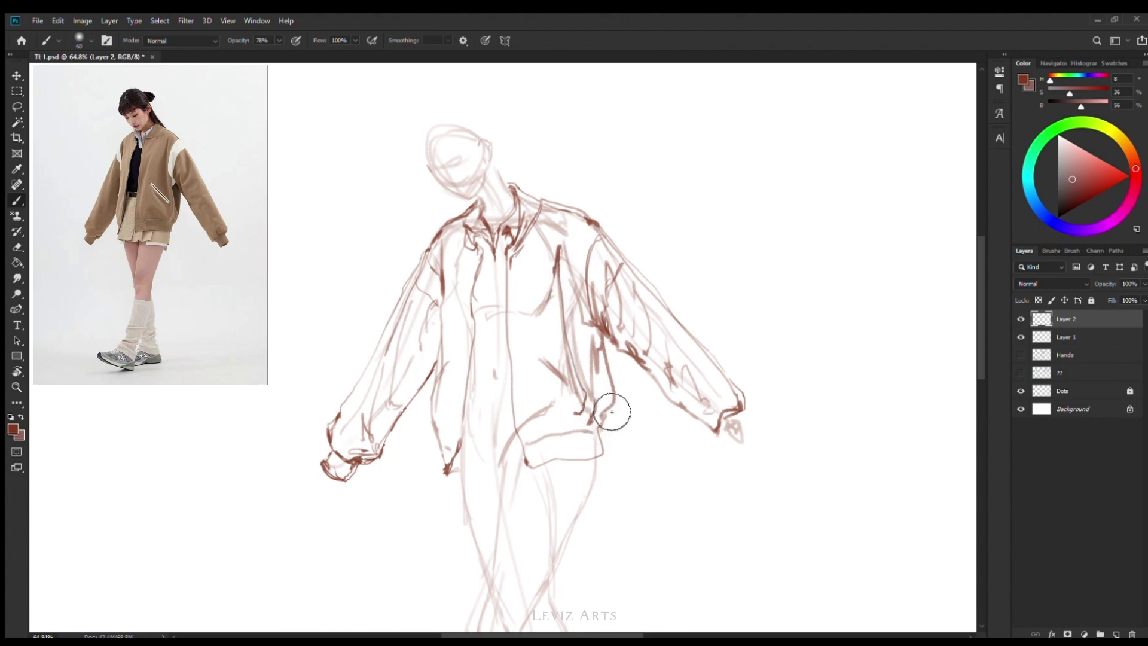
left_click_drag(588, 317, 604, 412)
left_click_drag(598, 346, 613, 418)
key("bracketleft")
key("bracketleft")
key("bracketleft")
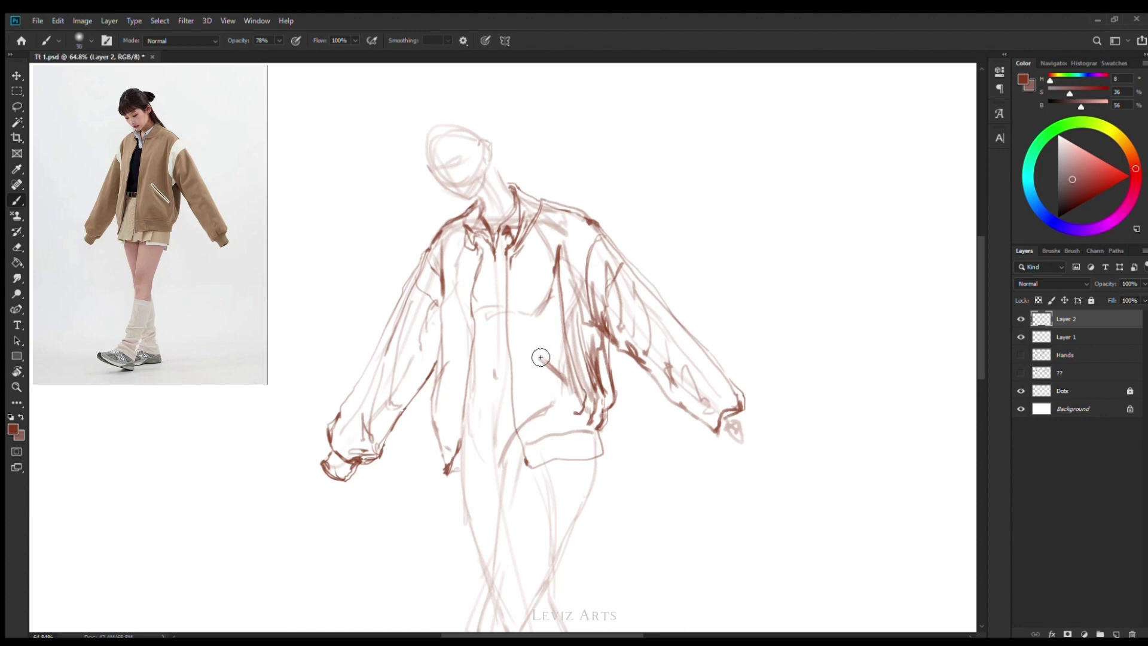
left_click_drag(536, 353, 583, 400)
key("ctrl+z")
Add short strokes near the pocket and chest, and a line across the waist
key("bracketright")
key("bracketright")
key("bracketright")
left_click_drag(543, 435, 526, 459)
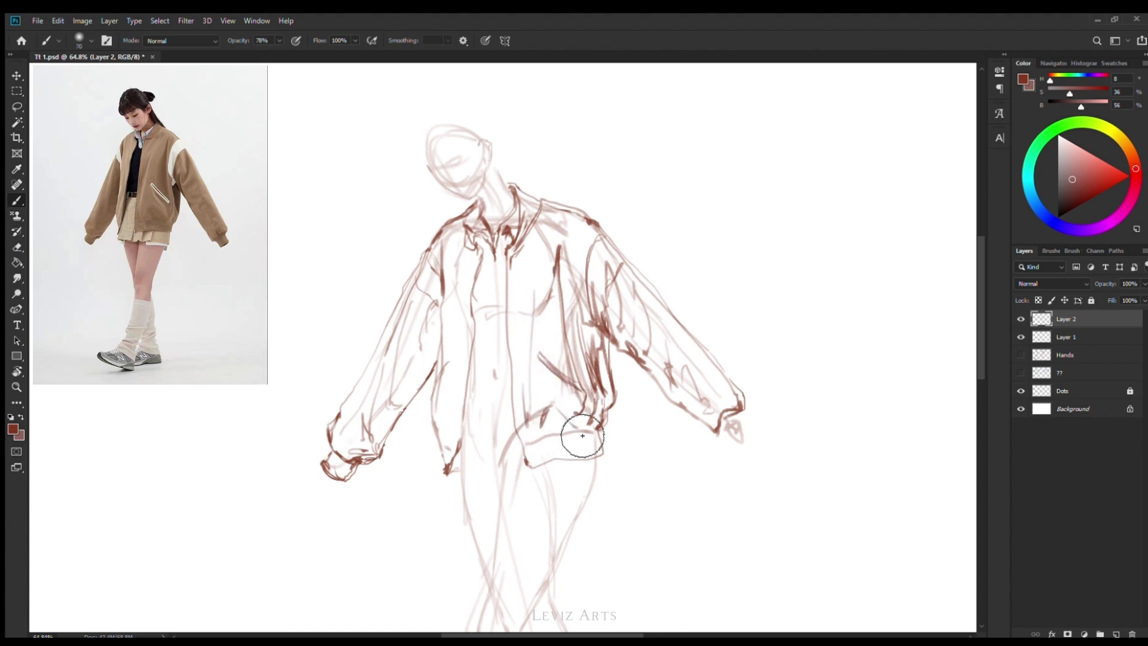
mouse_move(538, 326)
left_mouse_down()
mouse_move(550, 275)
mouse_move(539, 453)
left_mouse_up()
key("bracketleft")
key("bracketleft")
key("bracketleft")
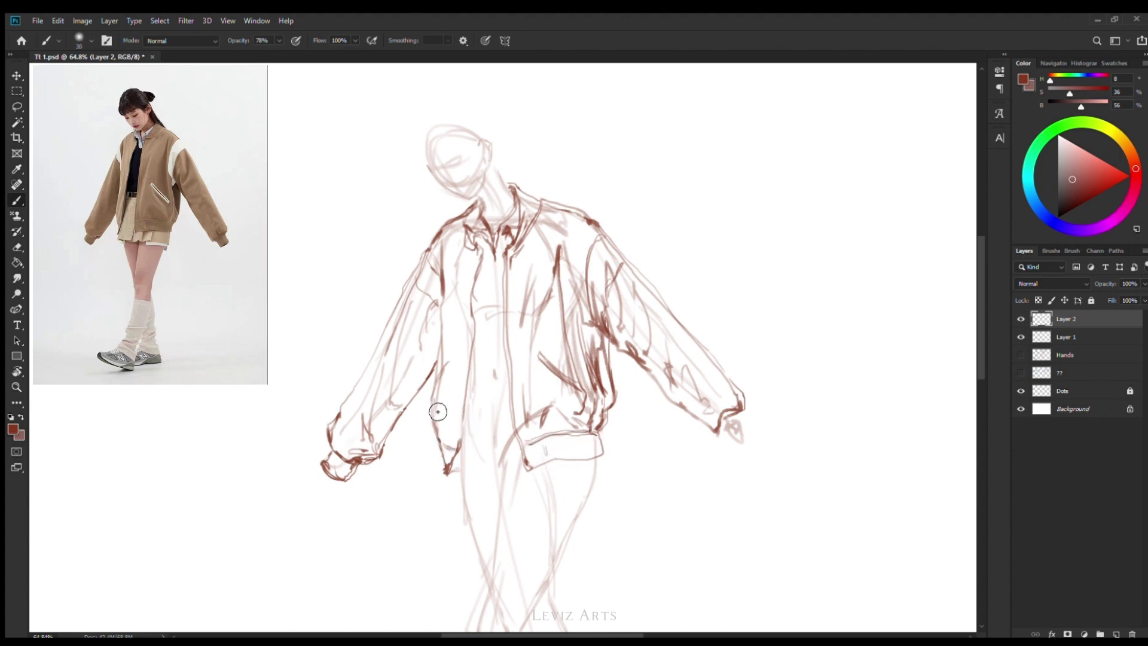
key("bracketright")
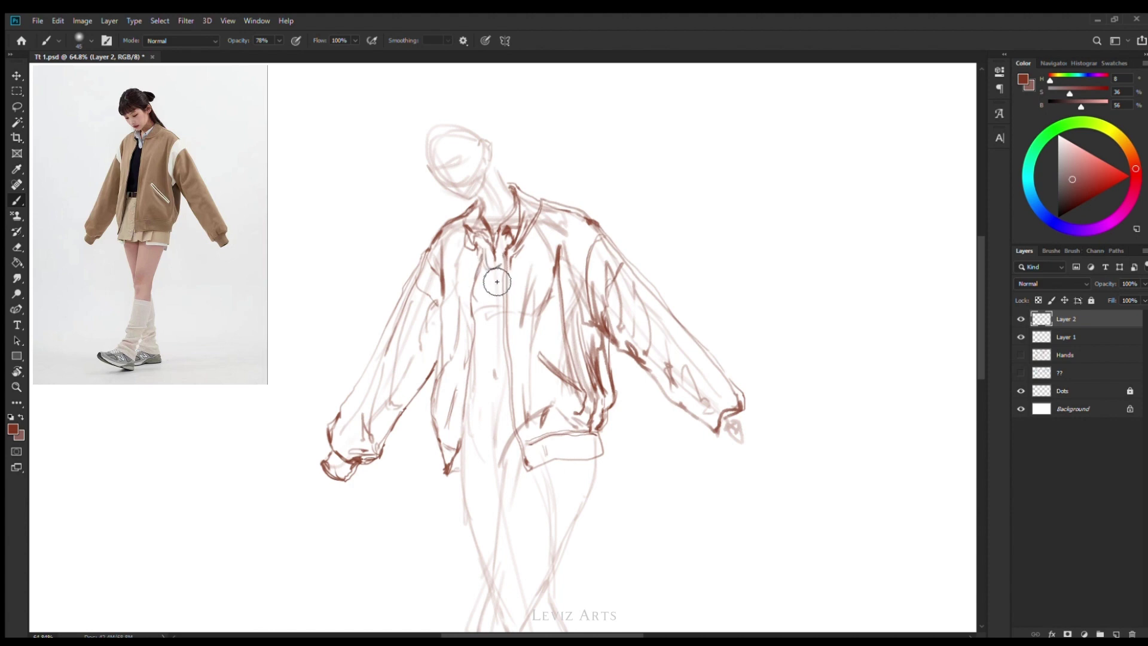
key("bracketright")
left_click_drag(466, 396, 502, 390)
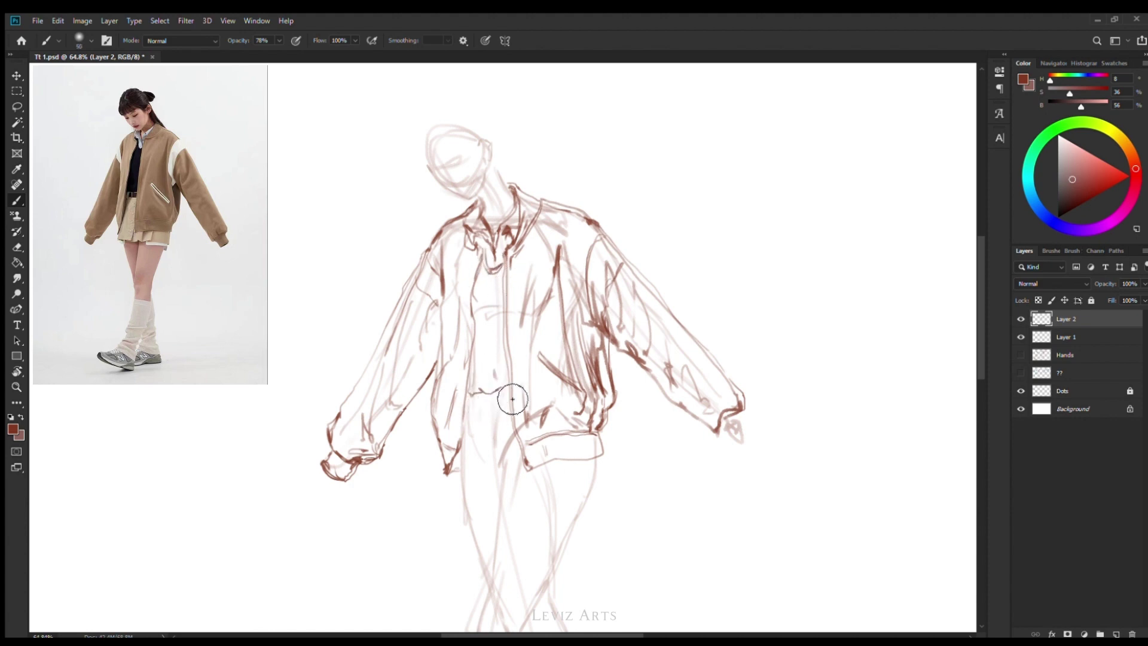
key("bracketleft")
scroll(510, 465, "down", 3)
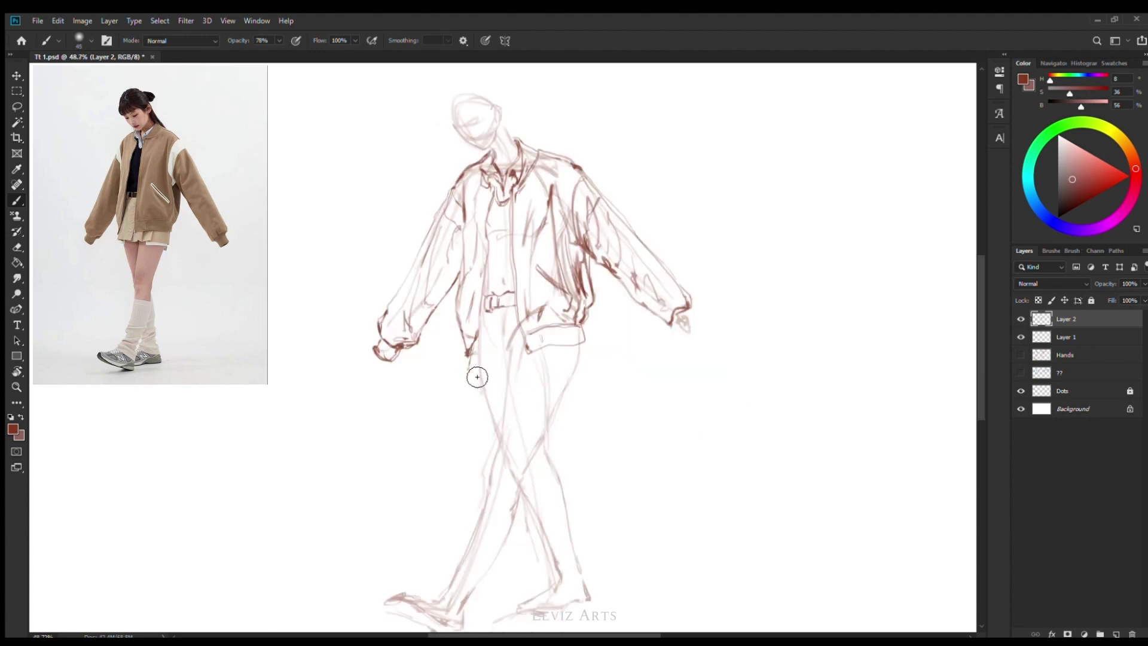
Choose darker red-brown and lighter brown tones in the Color panel and enlarge the brush
left_click(477, 376, "alt")
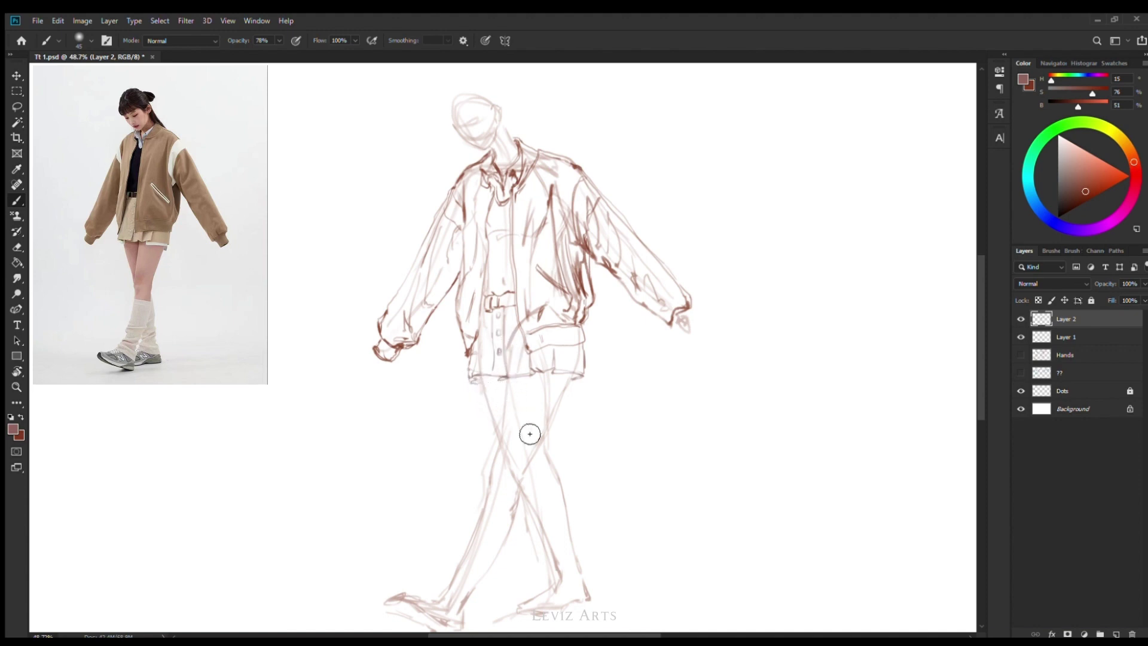
scroll(483, 383, "up", 2)
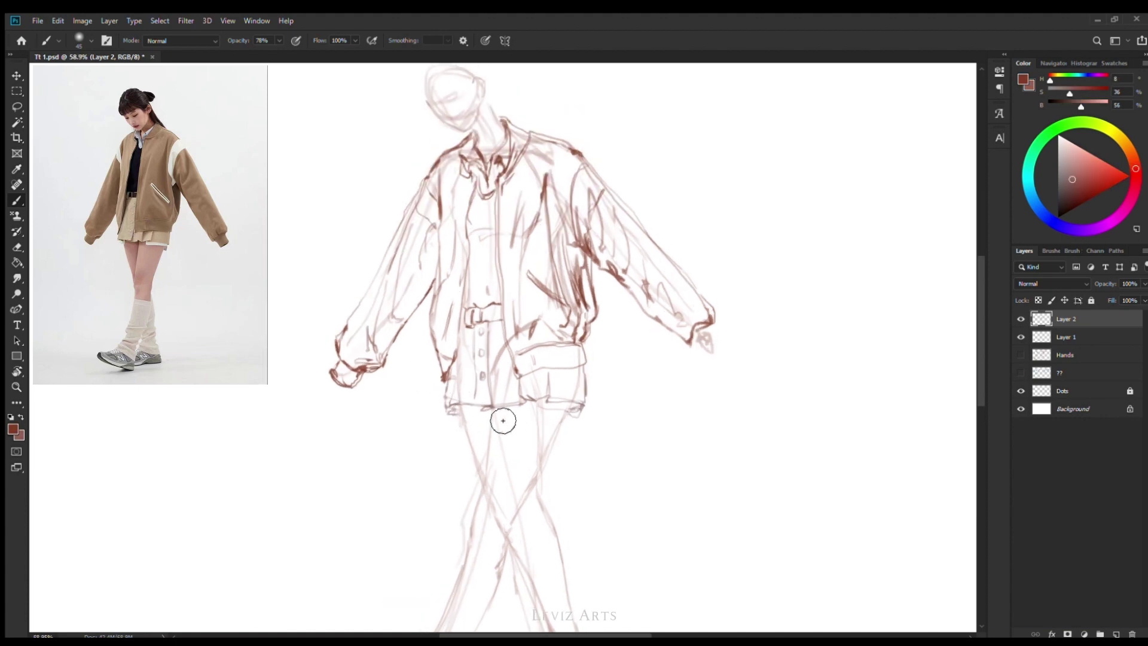
key("e")
key("b")
left_click(509, 375, "alt")
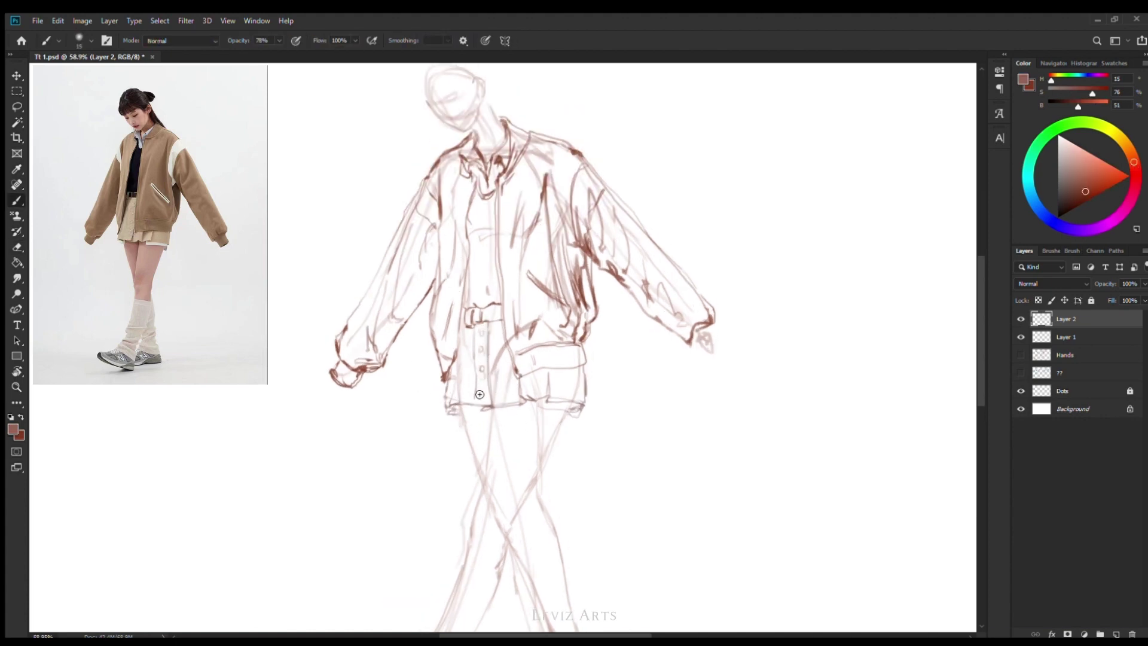
key("bracketright")
left_click(471, 378, "alt")
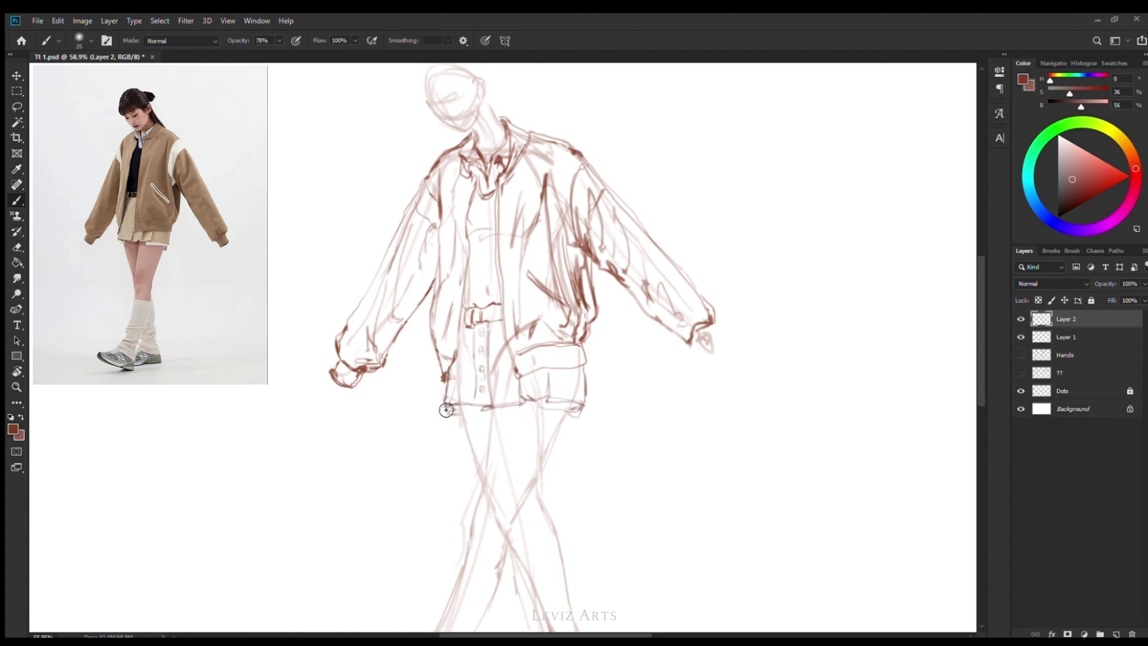
Draw the shirt placket lines and darken the right sleeve's underside and upper edge
mouse_move(489, 405)
left_mouse_down()
mouse_move(488, 330)
mouse_move(476, 406)
mouse_move(534, 410)
left_mouse_up()
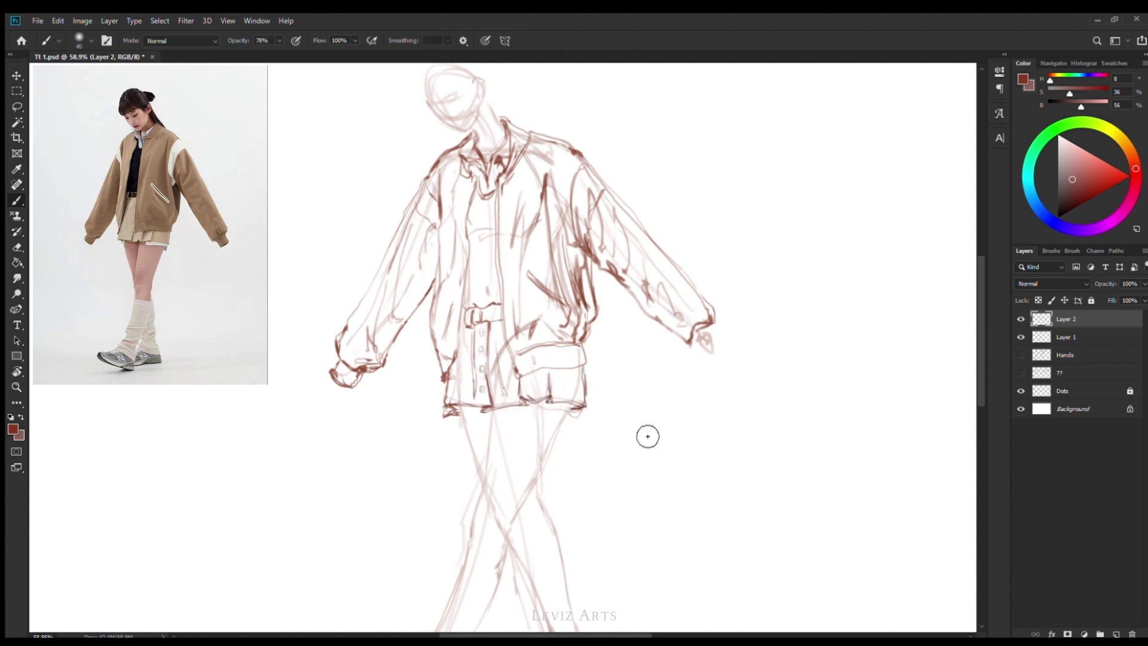
mouse_move(593, 282)
left_mouse_down()
mouse_move(665, 349)
mouse_move(710, 332)
mouse_move(726, 363)
left_mouse_up()
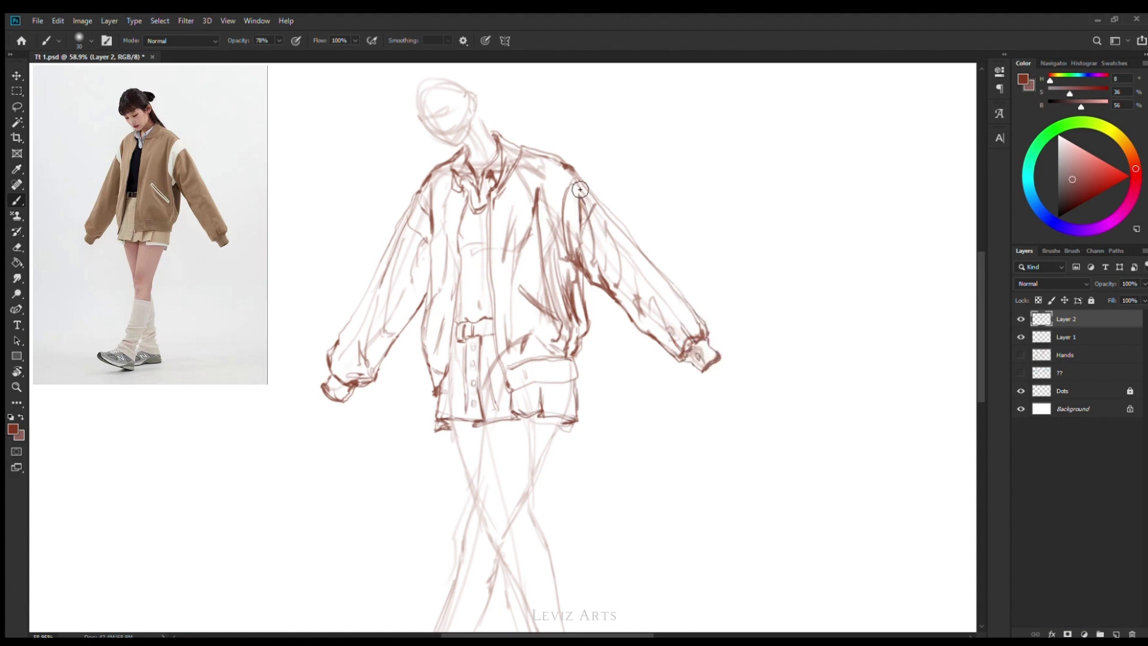
mouse_move(580, 190)
left_mouse_down()
mouse_move(588, 230)
mouse_move(656, 261)
left_mouse_up()
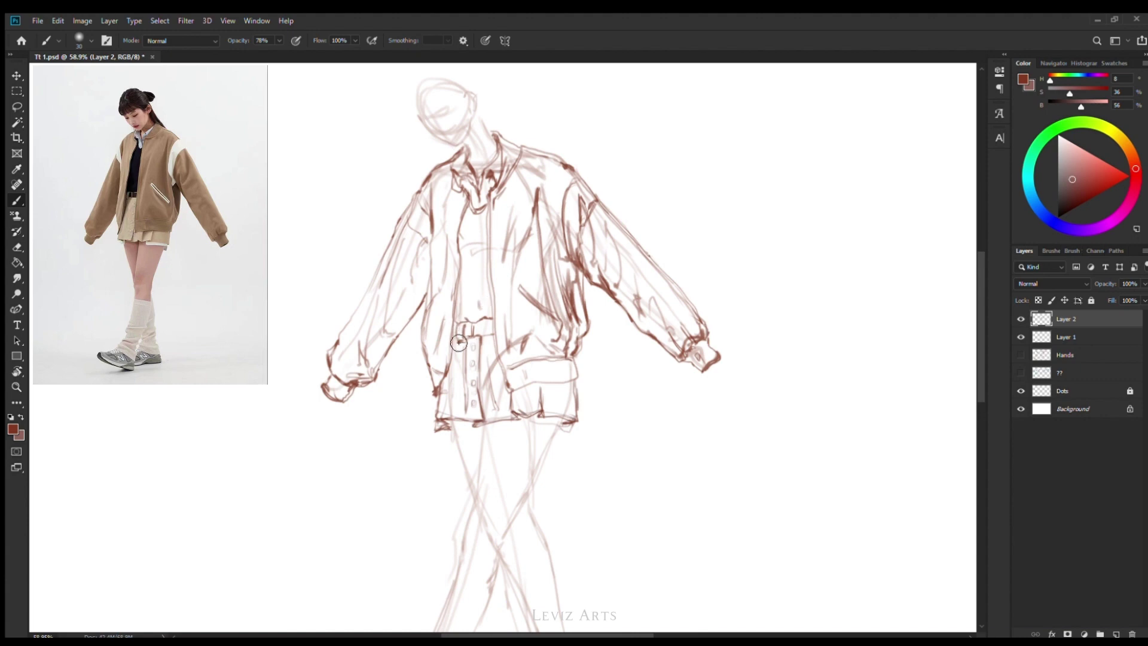
left_click_drag(458, 342, 458, 251)
left_click_drag(538, 269, 466, 269)
Lasso the right sleeve and rotate it about -3°, nudging it up-left into place
left_click_drag(688, 269, 715, 272)
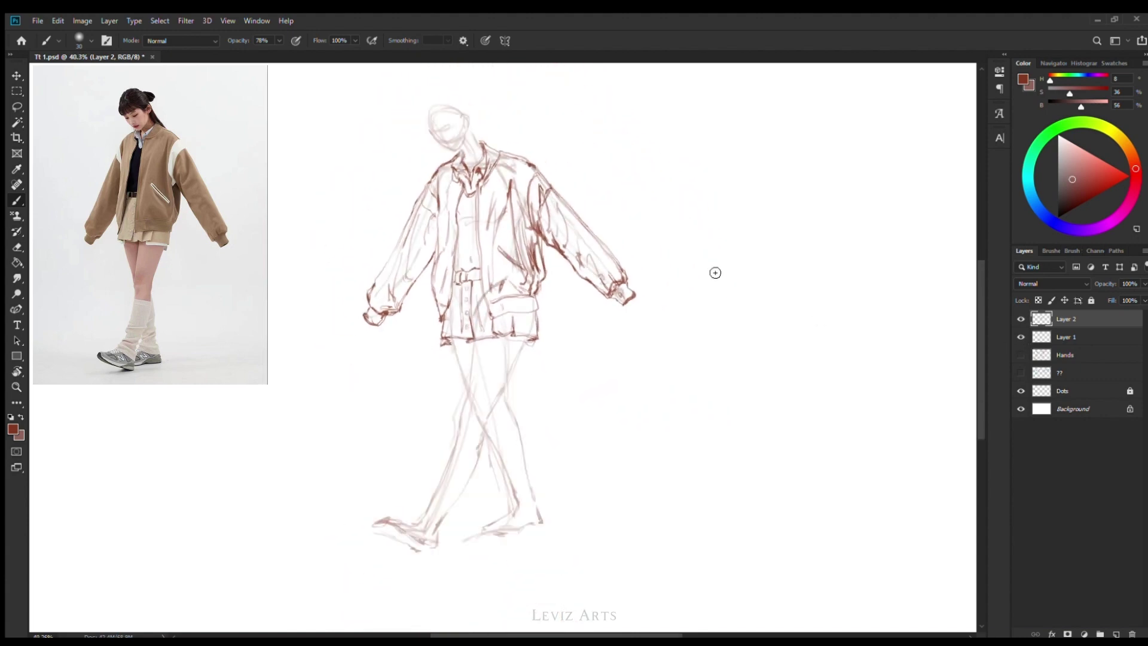
key("l")
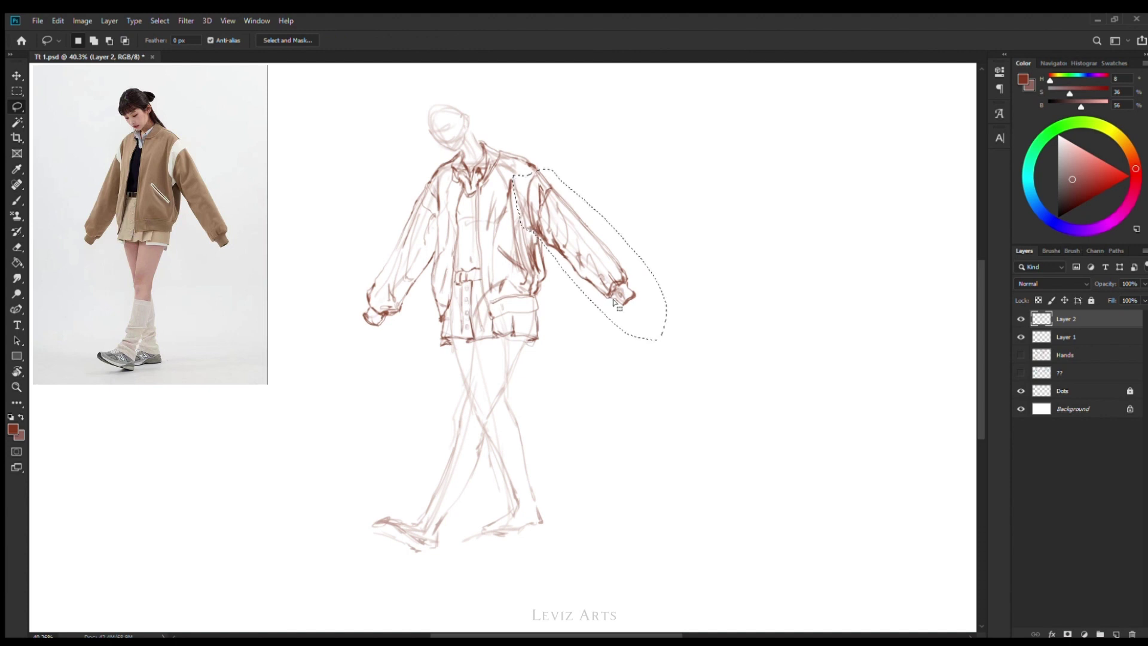
left_click_drag(528, 230, 554, 170)
key("v")
left_click_drag(598, 270, 605, 277)
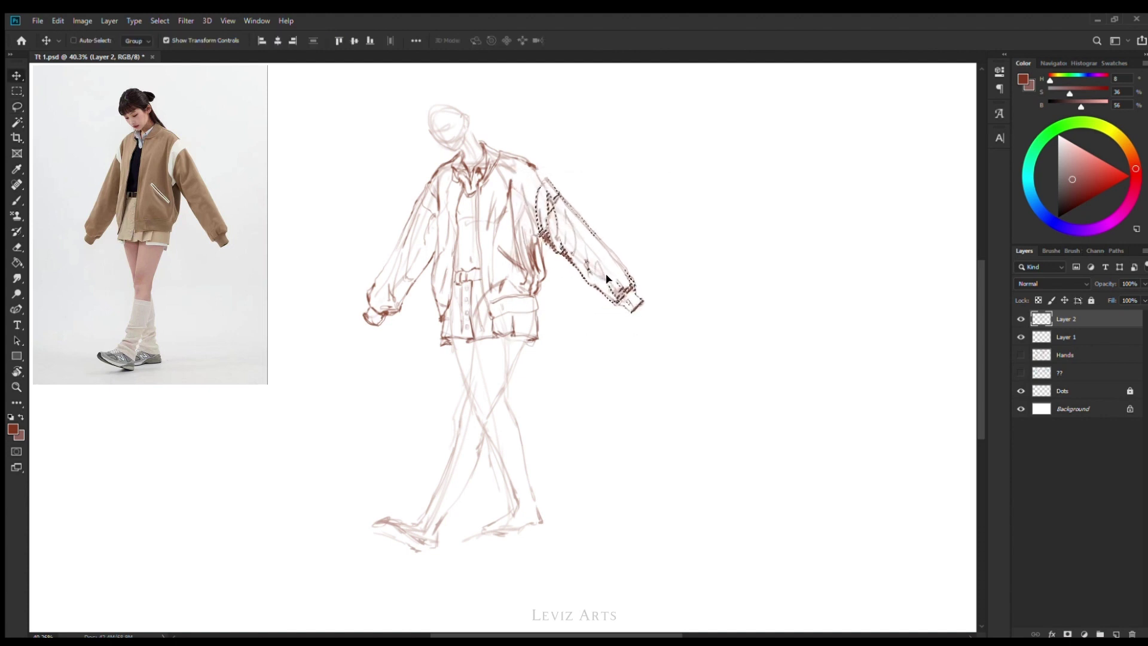
left_click(606, 280)
left_click_drag(660, 188, 649, 161)
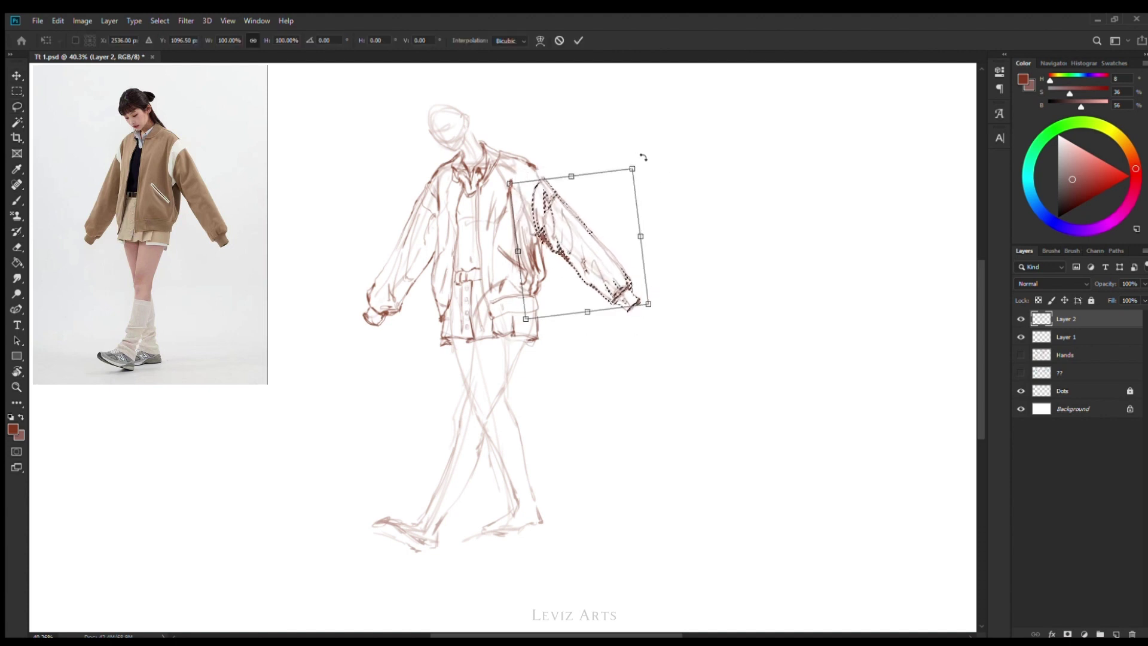
left_click_drag(590, 252, 600, 233)
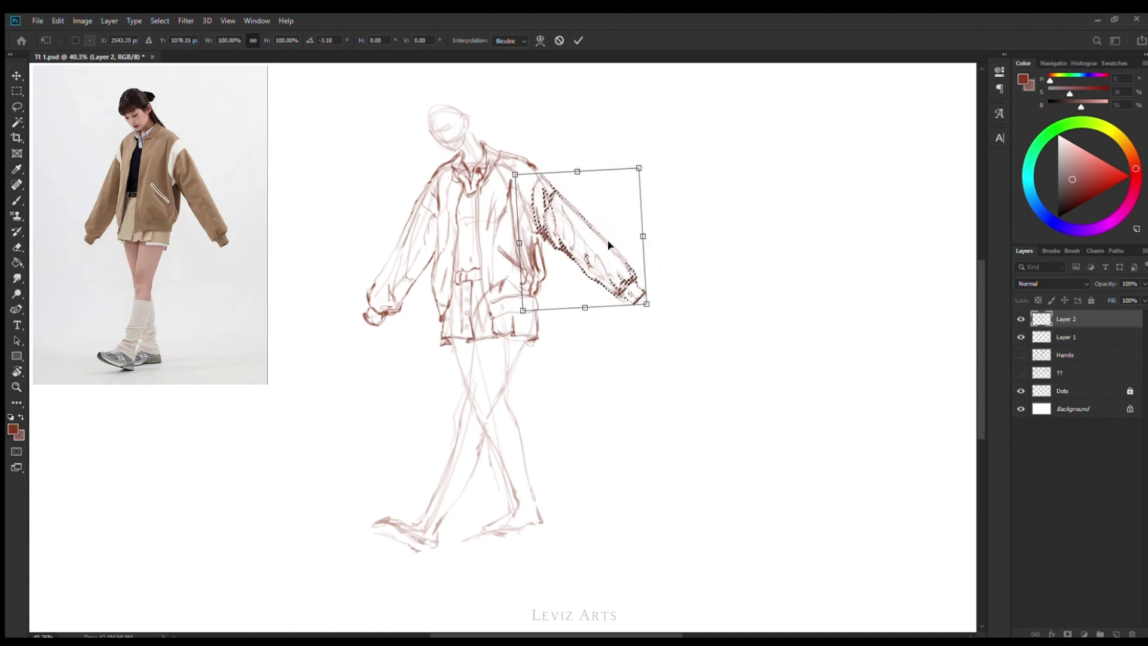
key("Return")
key("ctrl+d")
key("b")
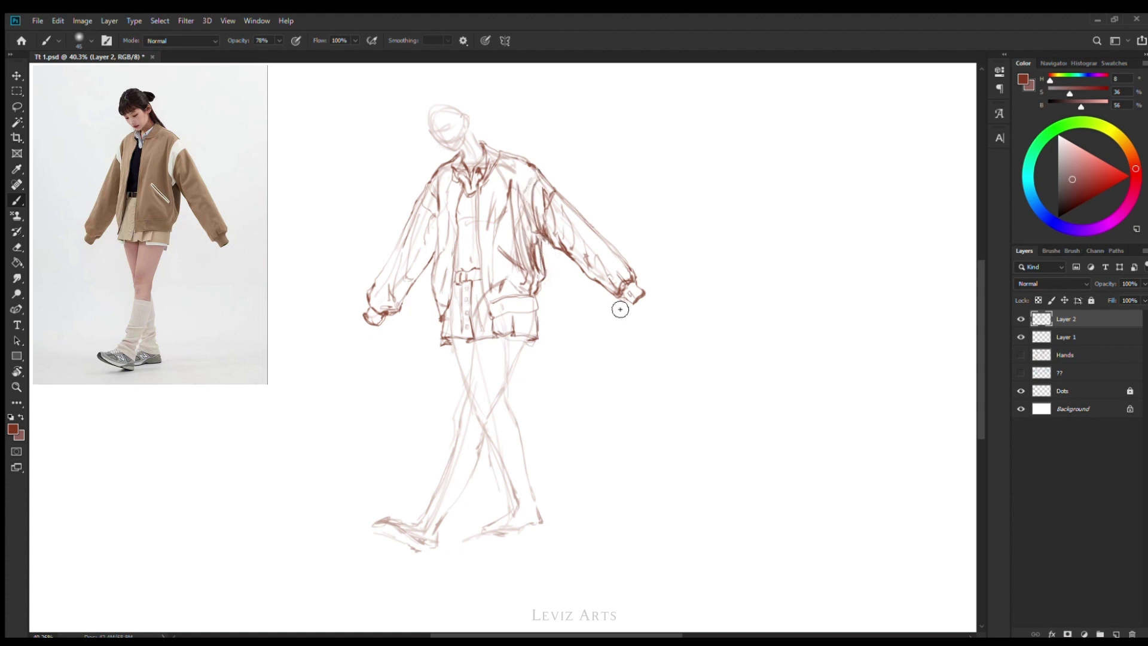
Sample the darker red-brown and firm up the front leg contour down to the foot
scroll(564, 398, "up", 2)
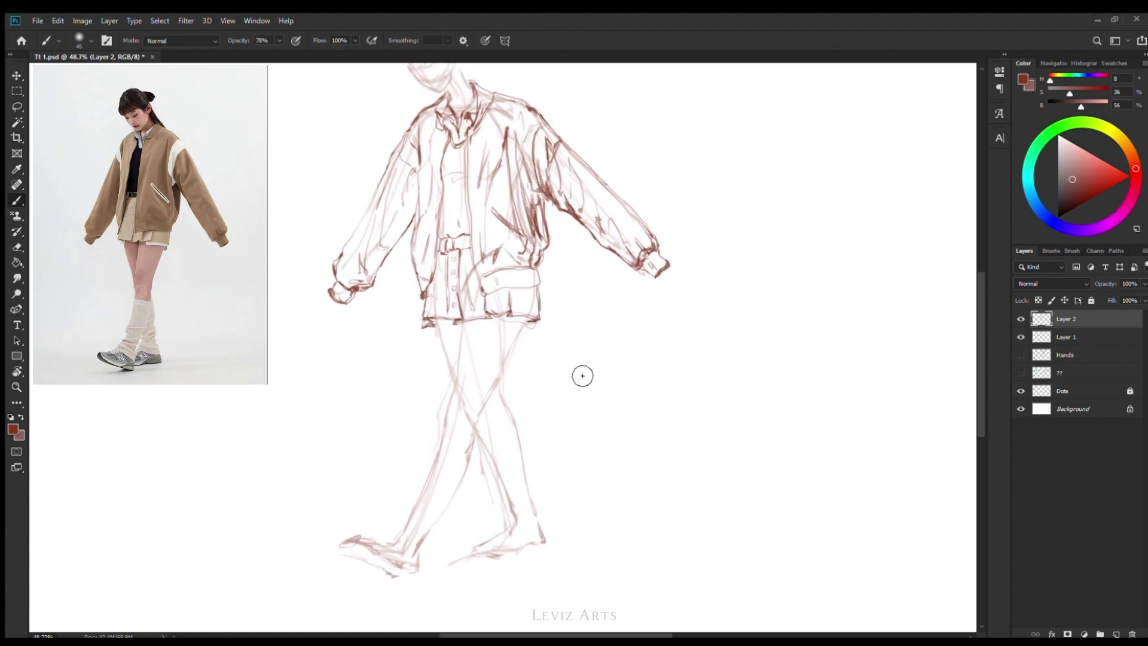
left_click(494, 336, "alt")
left_click_drag(472, 393, 476, 418)
left_click_drag(549, 315, 504, 417)
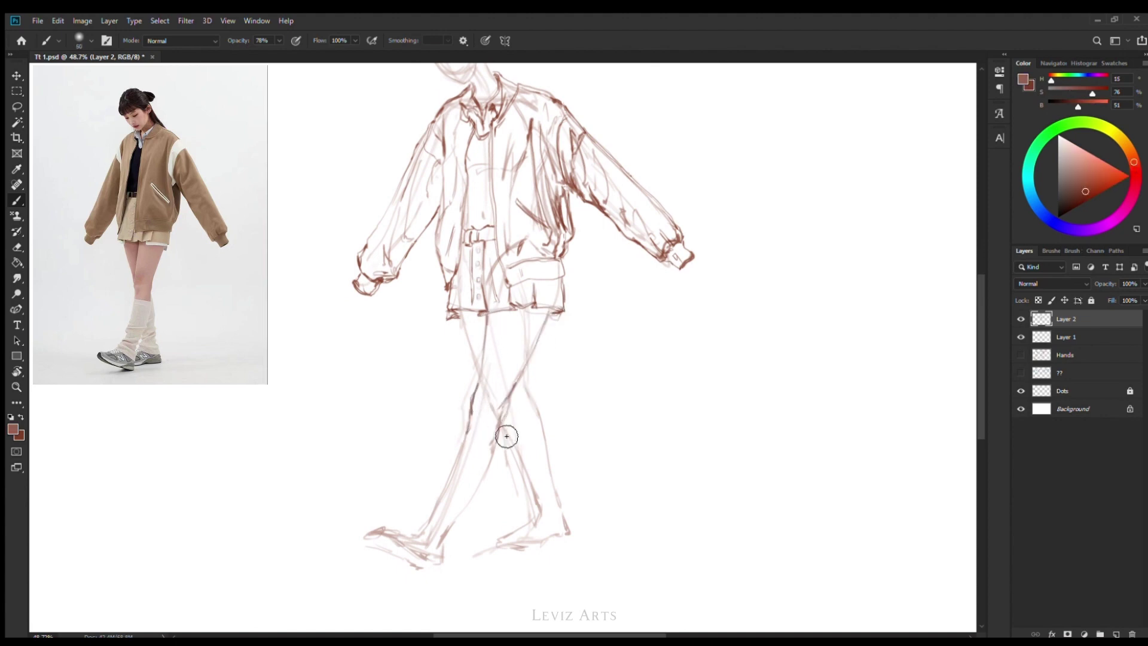
mouse_move(476, 431)
left_mouse_down()
mouse_move(436, 529)
mouse_move(461, 526)
mouse_move(367, 531)
mouse_move(443, 568)
left_mouse_up()
Outline the chunky front sneaker's underside, sole and heel
key("bracketright")
key("bracketright")
key("bracketright")
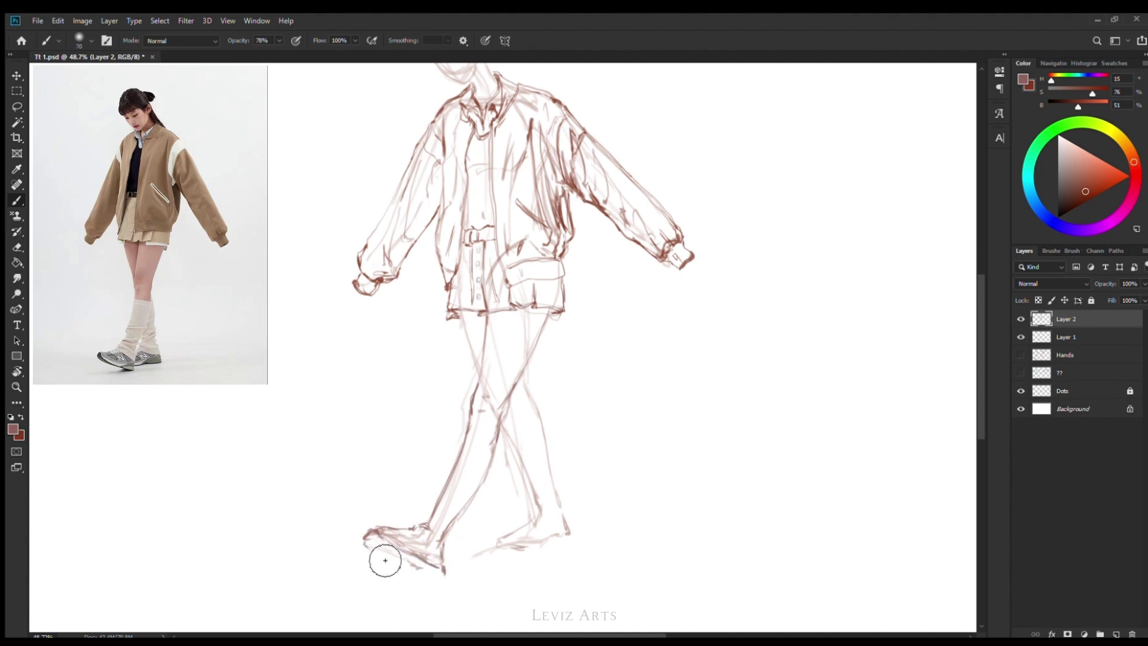
key("bracketright")
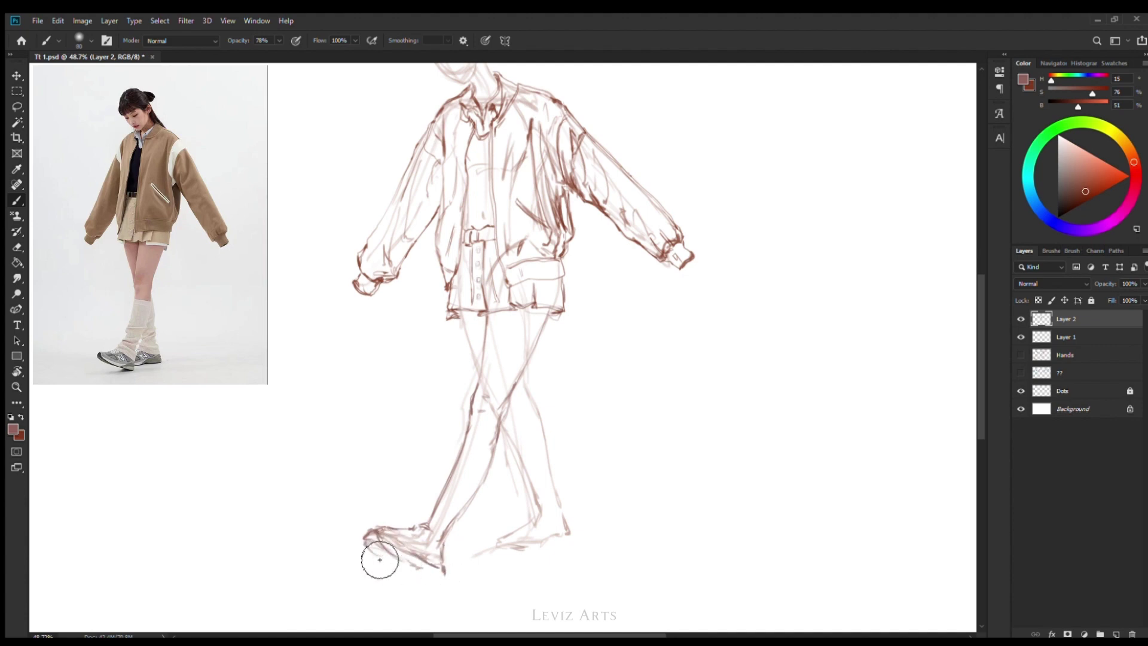
left_click_drag(379, 550, 445, 582)
key("bracketleft")
left_click(380, 557, "alt")
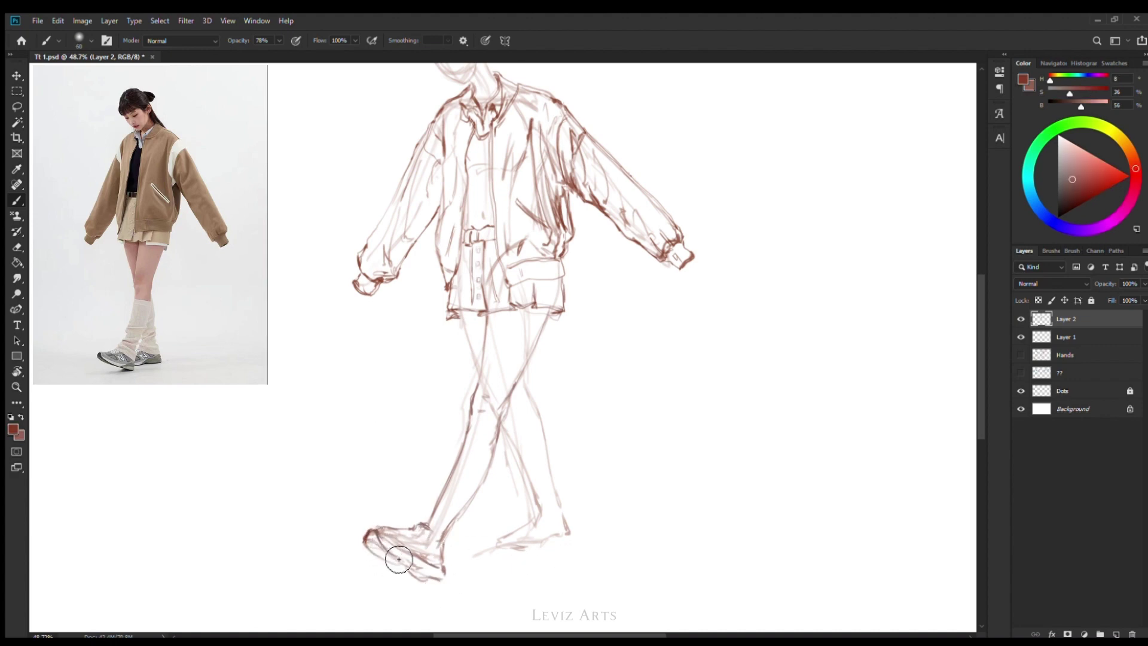
key("bracketright")
mouse_move(401, 565)
left_mouse_down()
mouse_move(445, 584)
mouse_move(430, 586)
left_mouse_up()
mouse_move(391, 546)
left_mouse_down()
mouse_move(446, 580)
mouse_move(423, 542)
mouse_move(451, 562)
mouse_move(456, 551)
left_mouse_up()
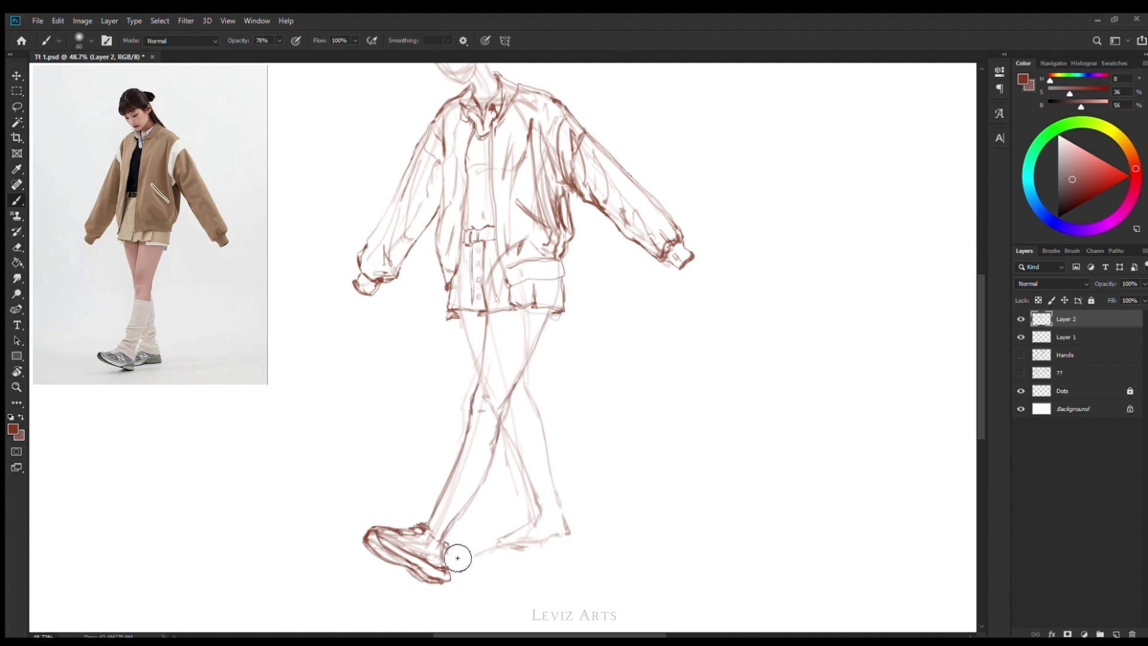
Draw the front kneecap, shin contour and bunched leg warmer folds around the ankle
left_click(481, 400, "alt")
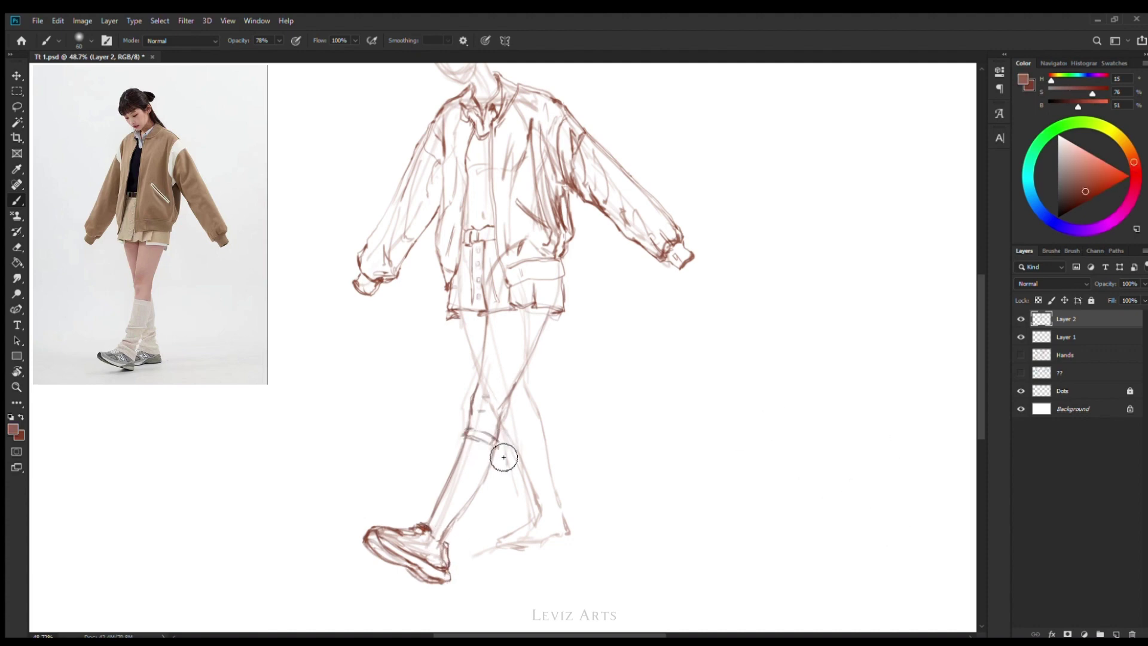
left_click_drag(466, 434, 496, 443)
mouse_move(464, 445)
left_mouse_down()
mouse_move(439, 478)
mouse_move(433, 517)
mouse_move(457, 538)
mouse_move(487, 487)
mouse_move(461, 497)
mouse_move(479, 514)
mouse_move(441, 481)
mouse_move(434, 526)
left_mouse_up()
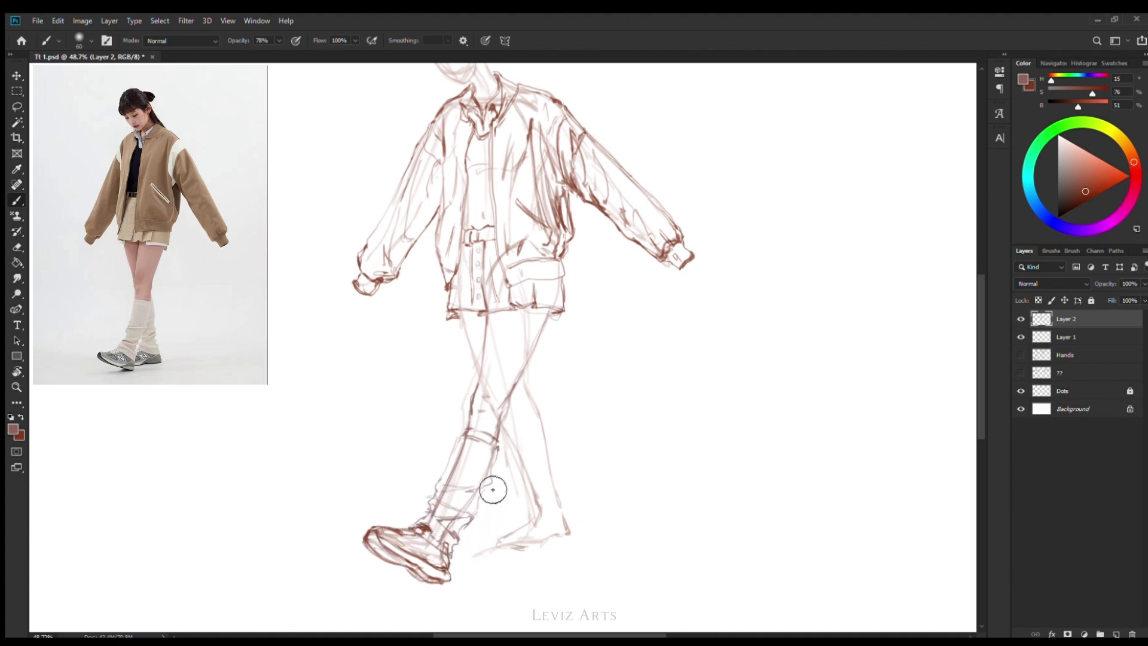
key("e")
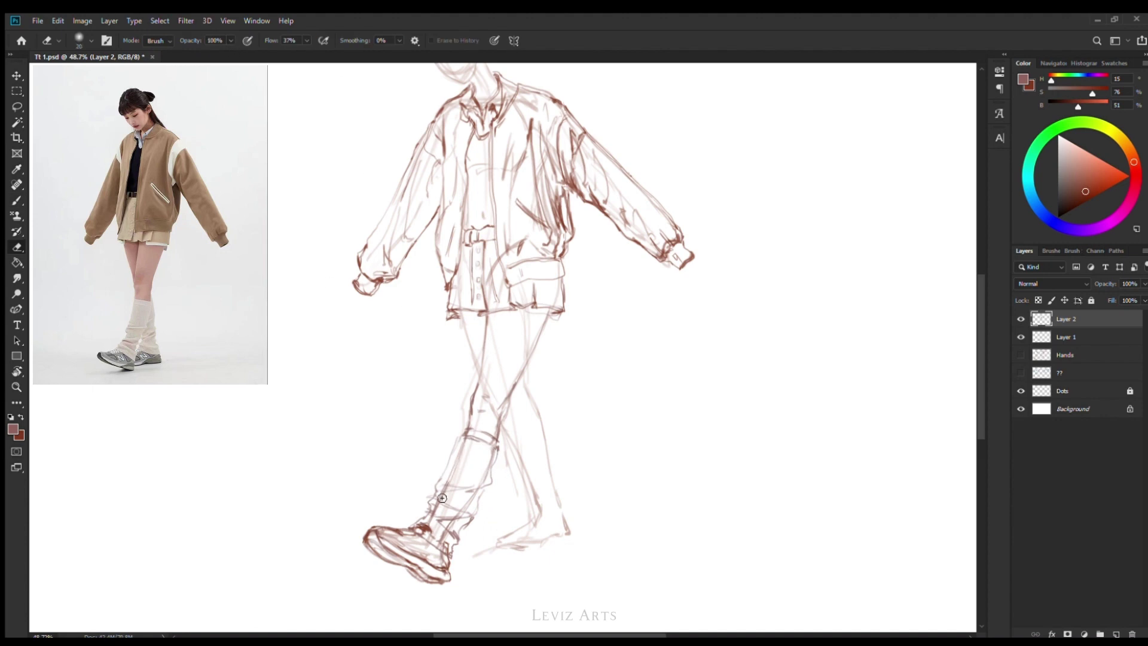
key("b")
left_click(467, 435, "alt")
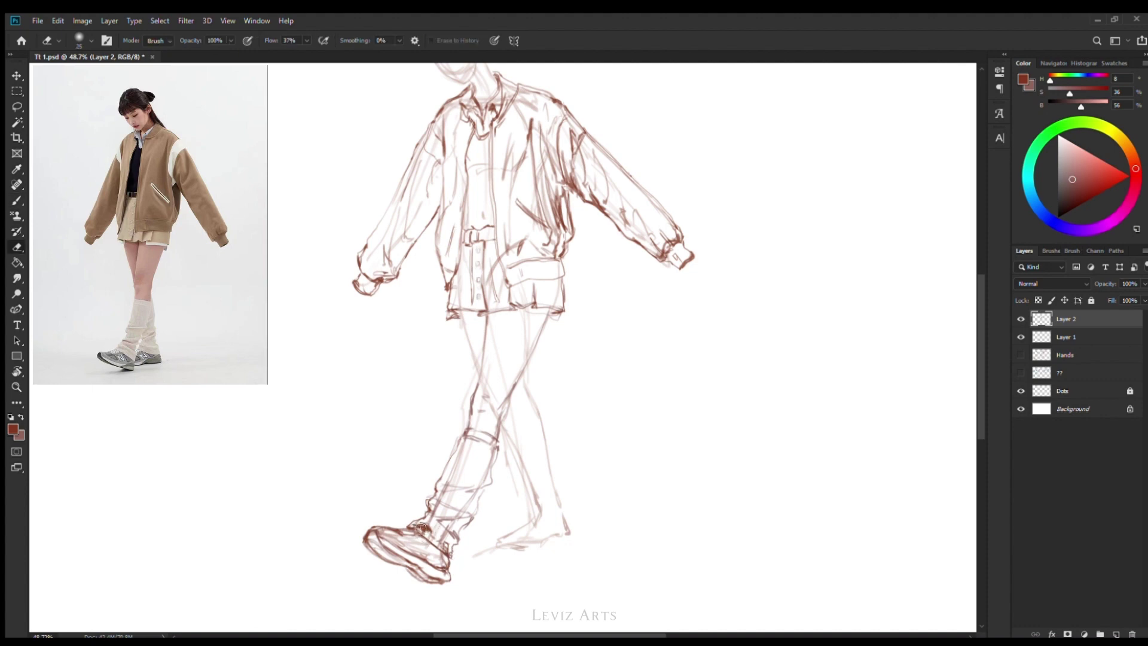
mouse_move(450, 524)
left_mouse_down()
mouse_move(478, 527)
mouse_move(457, 526)
mouse_move(500, 492)
mouse_move(498, 443)
mouse_move(456, 496)
mouse_move(492, 483)
left_mouse_up()
Darken the front leg line and back calf, and draw the back shoe's sole
key("bracketleft")
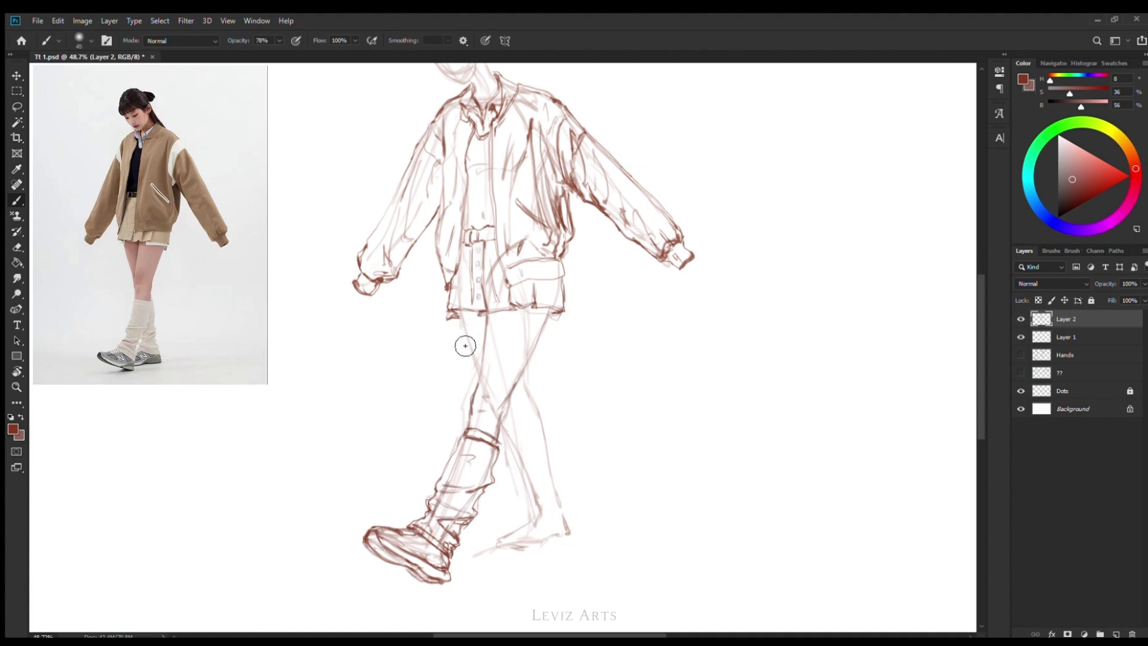
left_click_drag(461, 320, 481, 377)
left_click(532, 407, "alt")
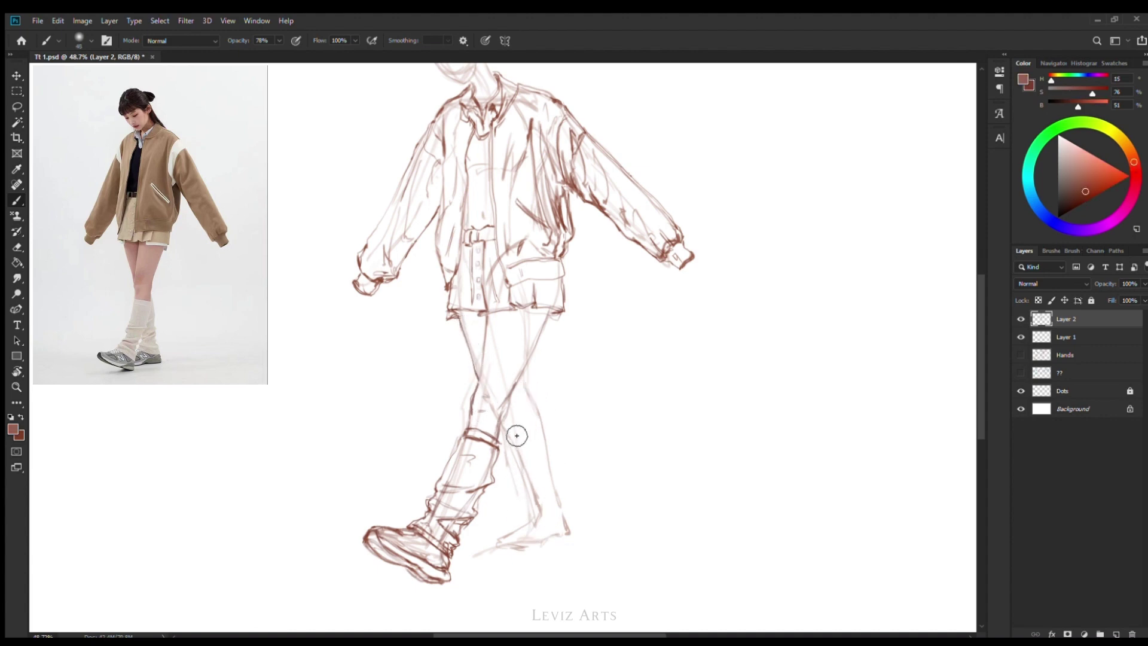
mouse_move(562, 497)
left_mouse_down()
mouse_move(526, 523)
mouse_move(577, 513)
left_mouse_up()
mouse_move(541, 435)
left_mouse_down()
mouse_move(571, 498)
mouse_move(507, 556)
mouse_move(581, 540)
left_mouse_up()
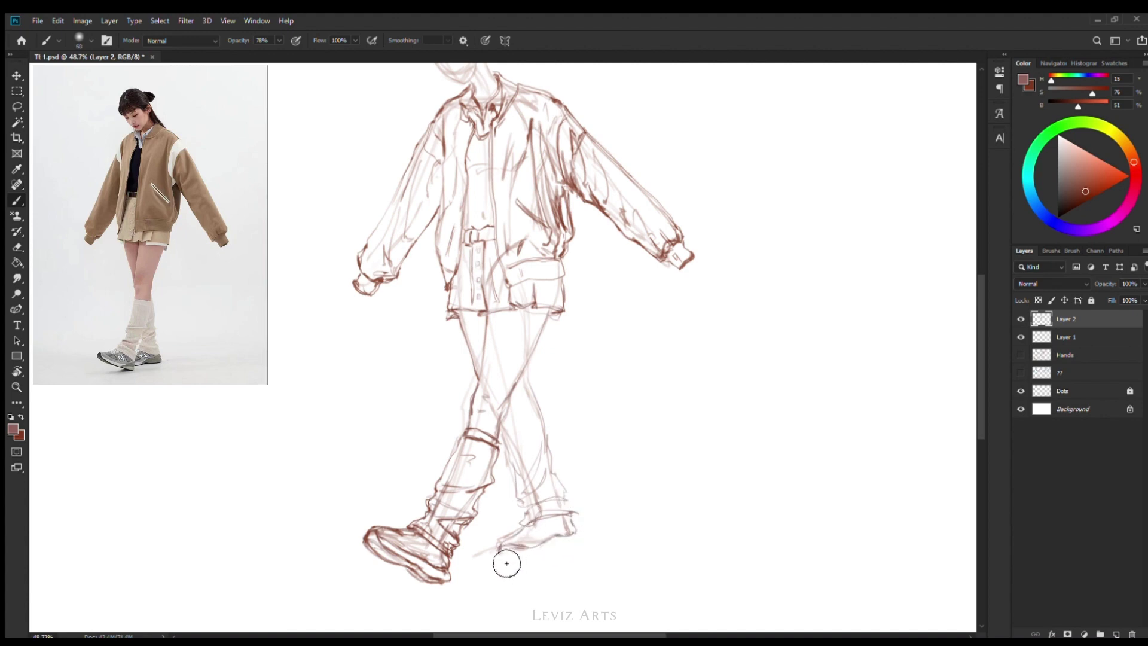
key("bracketright")
key("bracketright")
left_click_drag(511, 562, 590, 556)
key("bracketleft")
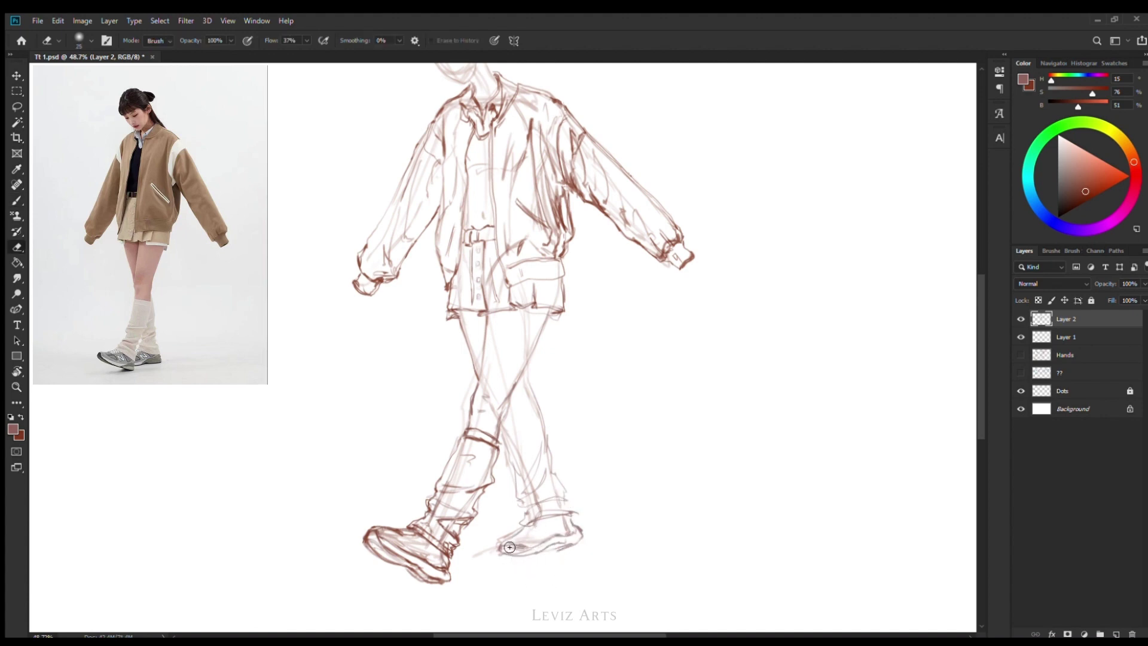
mouse_move(518, 556)
left_mouse_down()
mouse_move(557, 563)
mouse_move(502, 560)
mouse_move(579, 541)
left_mouse_up()
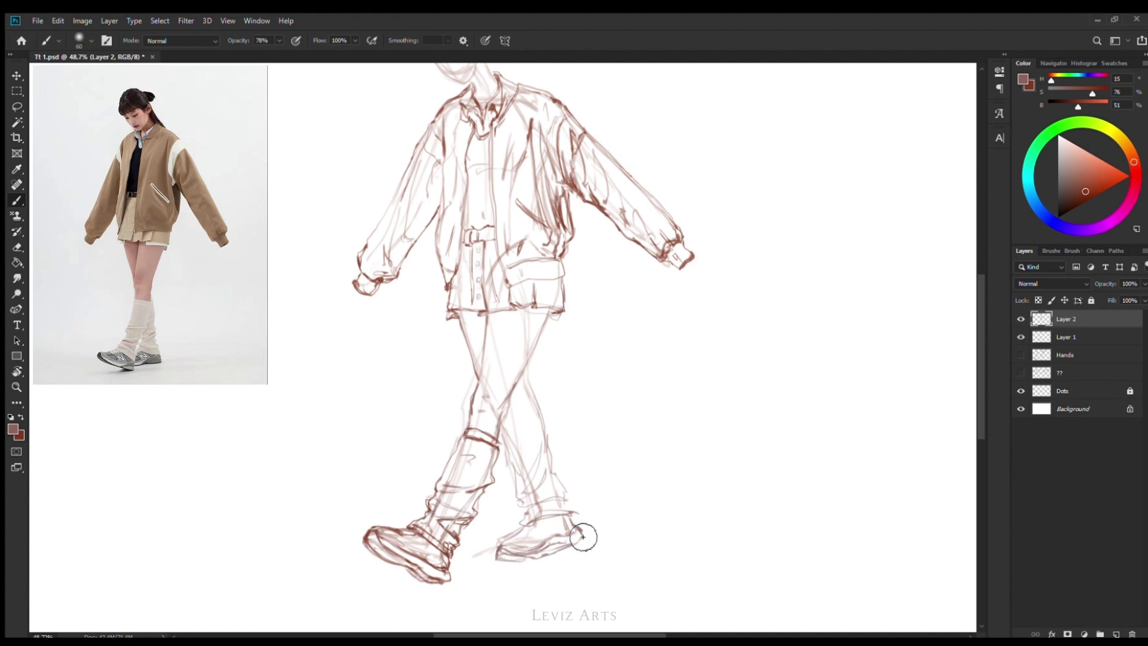
Define the back shoe's heel, darken the back leg's outer edge and add a front shin band
left_click(459, 367, "alt")
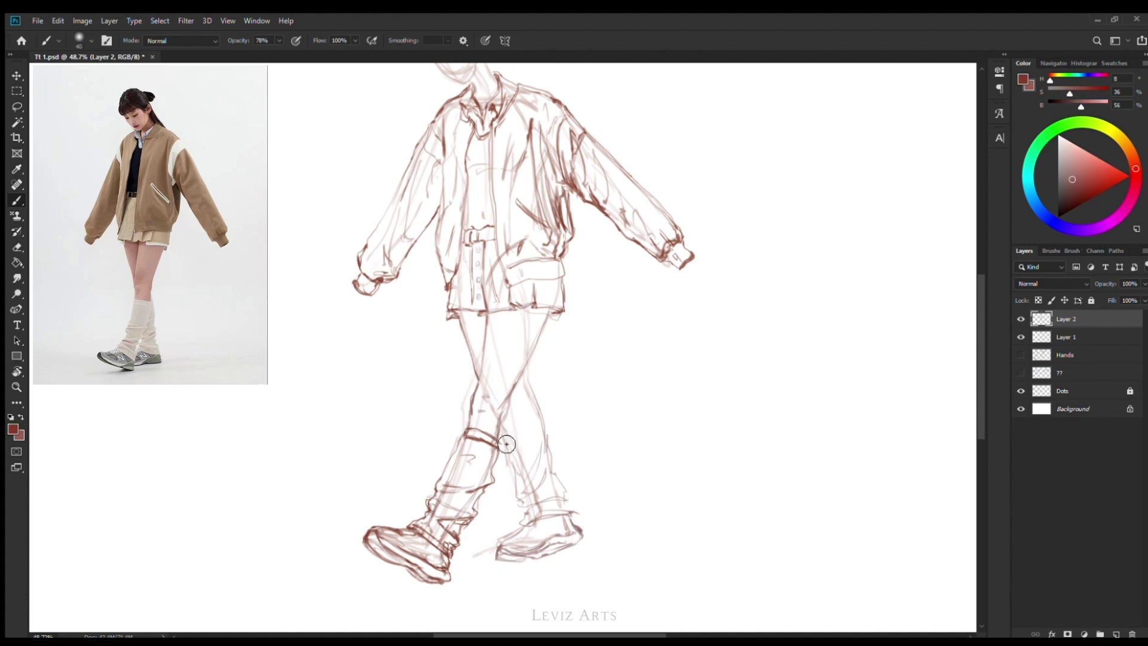
left_click_drag(524, 527, 576, 528)
mouse_move(529, 384)
left_mouse_down()
mouse_move(551, 418)
mouse_move(546, 469)
mouse_move(566, 469)
mouse_move(540, 500)
mouse_move(568, 489)
mouse_move(576, 520)
mouse_move(591, 526)
mouse_move(589, 490)
left_mouse_up()
mouse_move(517, 523)
left_mouse_down()
mouse_move(496, 547)
mouse_move(556, 541)
mouse_move(533, 551)
left_mouse_up()
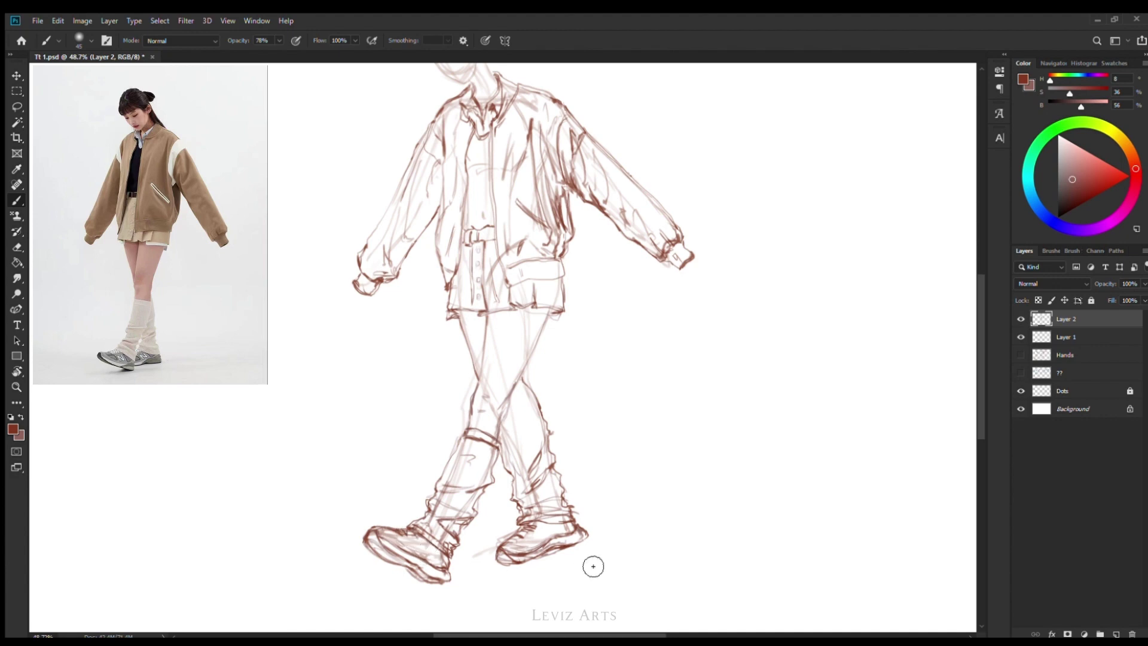
mouse_move(513, 474)
left_mouse_down()
mouse_move(524, 412)
mouse_move(508, 454)
left_mouse_up()
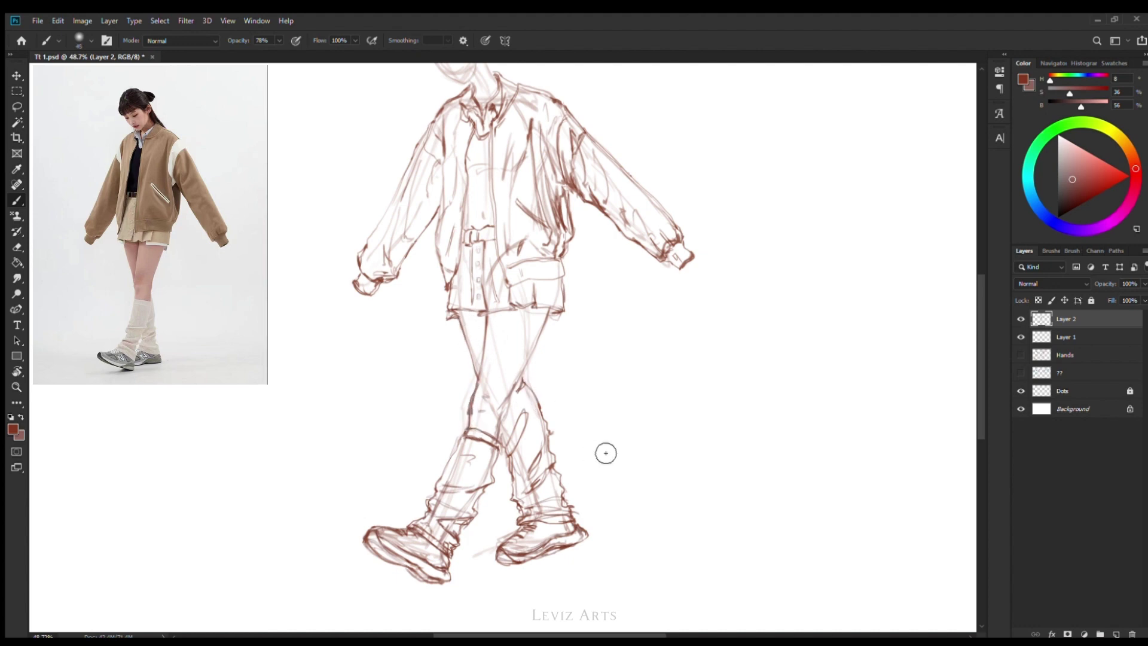
scroll(605, 453, "down", 2)
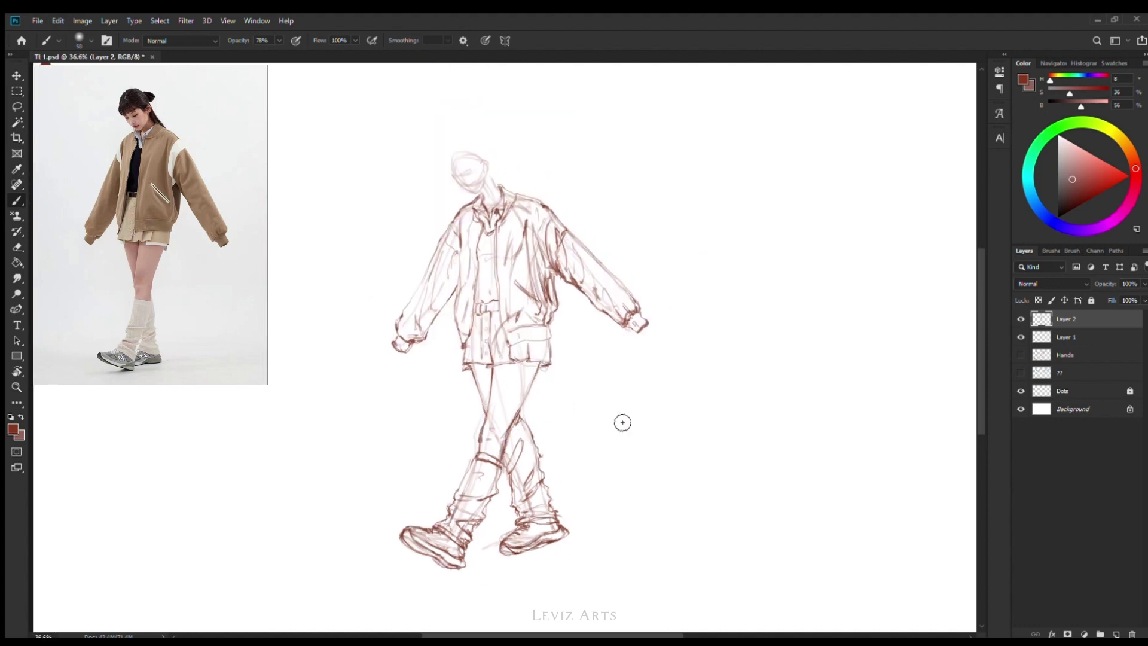
Sample the sketch's red, then darken the side hair, top bun, jawline and neck lines
scroll(577, 359, "up", 3)
left_click(580, 400, "alt")
scroll(414, 240, "up", 1)
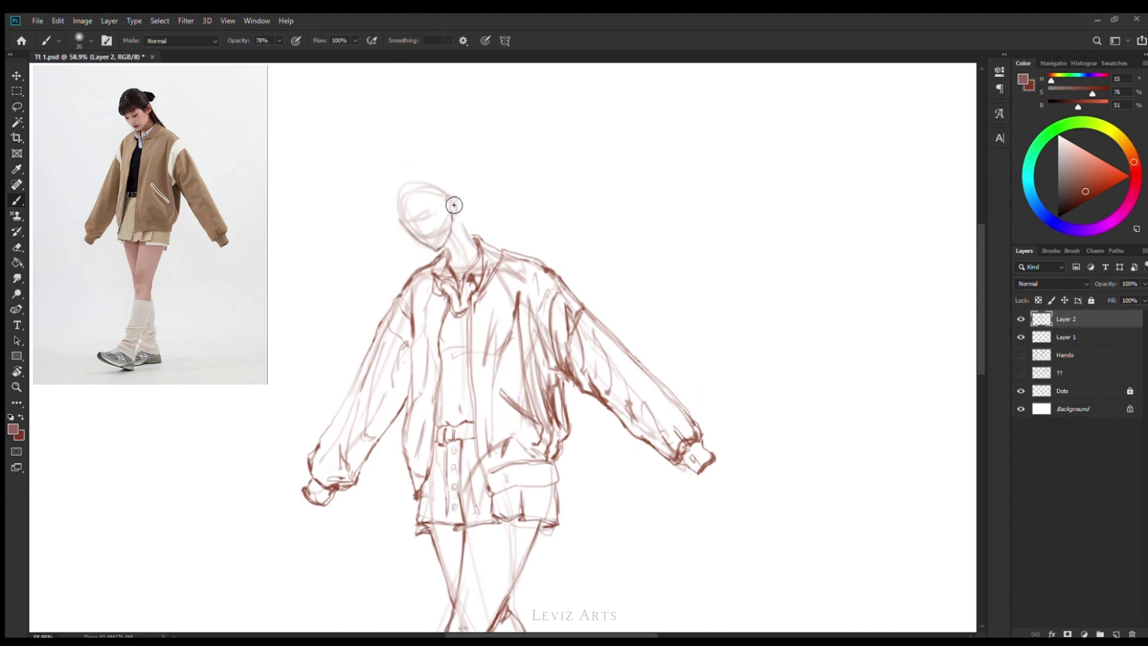
scroll(511, 244, "up", 1)
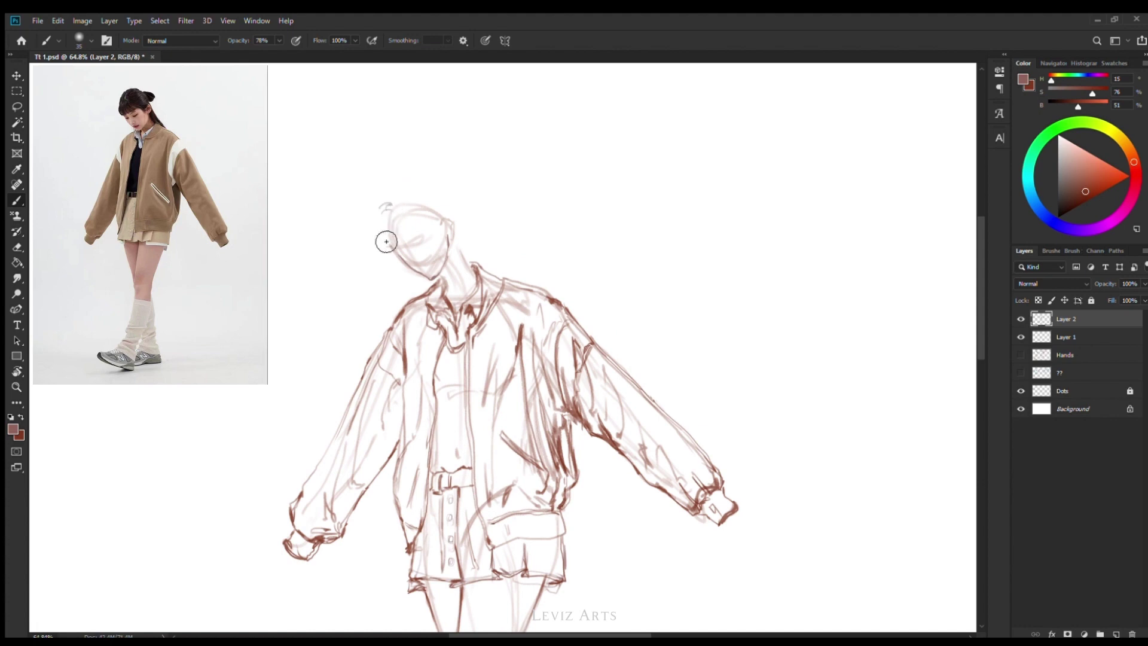
mouse_move(387, 241)
left_mouse_down()
mouse_move(382, 207)
mouse_move(418, 216)
mouse_move(451, 204)
mouse_move(438, 188)
mouse_move(511, 276)
left_mouse_up()
left_click_drag(454, 200, 477, 214)
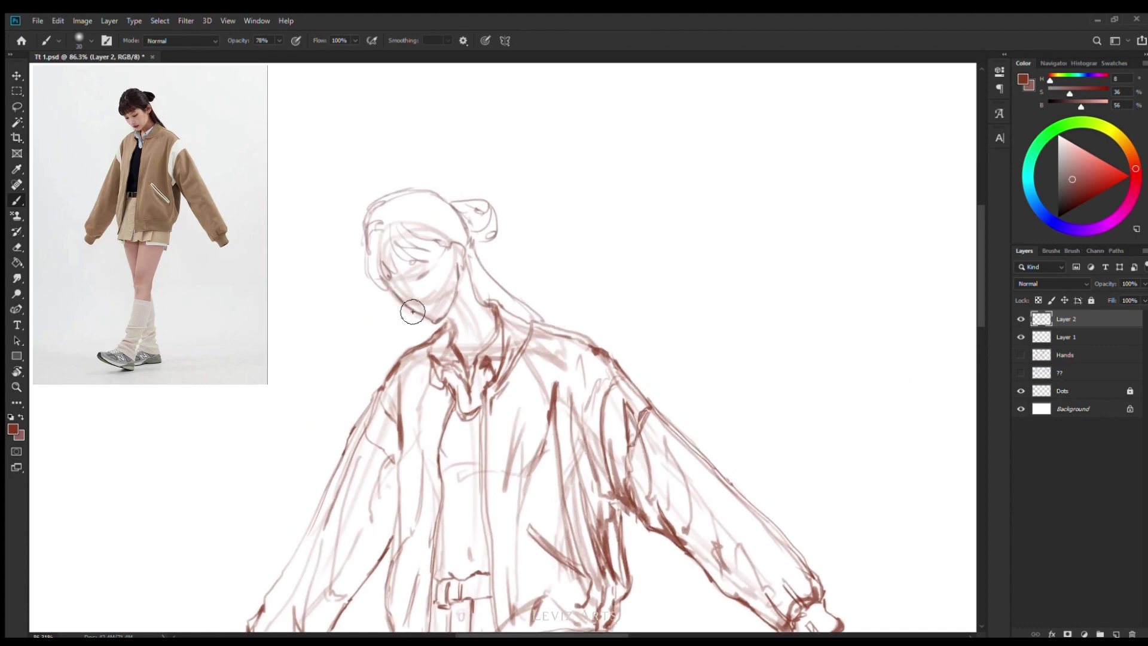
left_click_drag(412, 311, 444, 334)
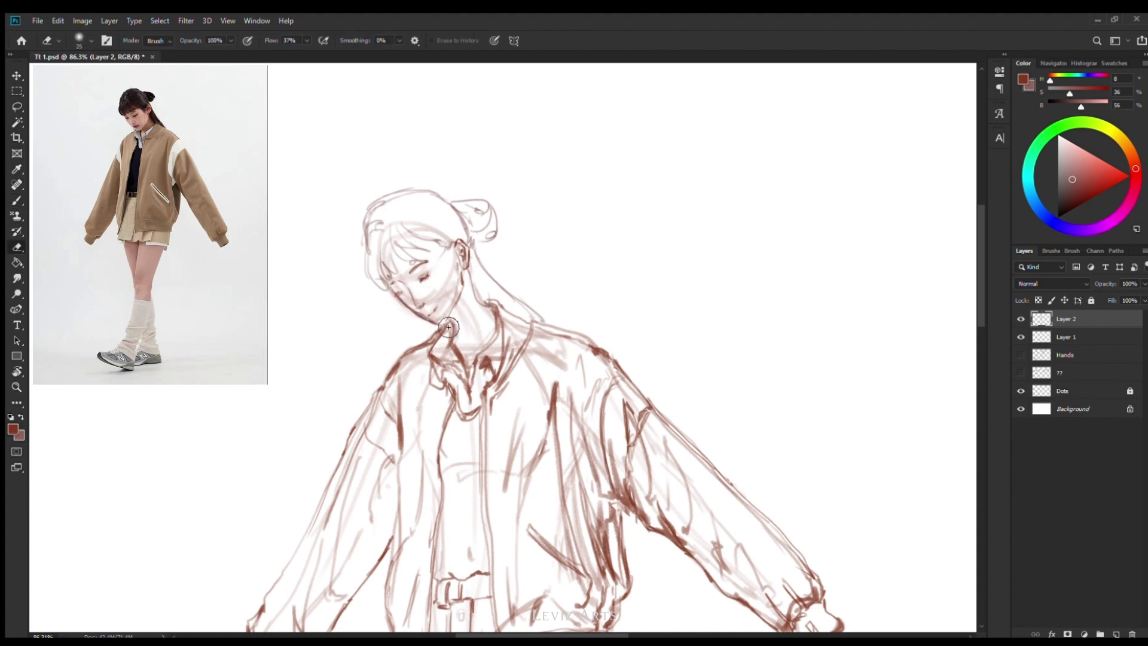
left_click_drag(460, 331, 445, 291)
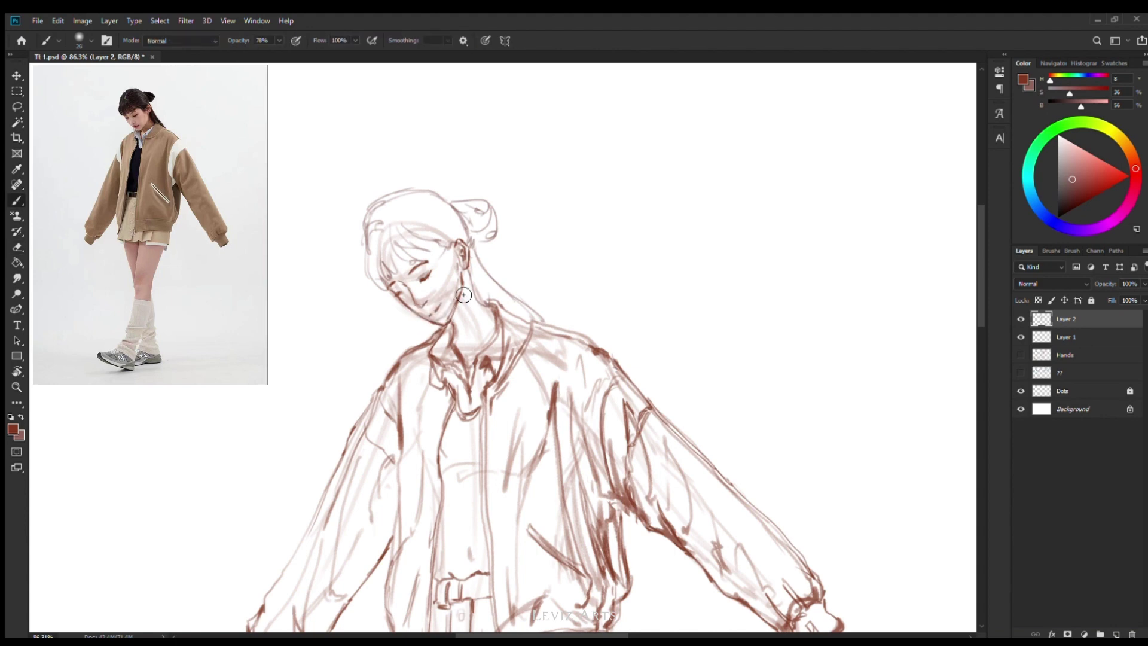
Darken the left-side strands, forehead bangs and head outline up to the bun
mouse_move(382, 240)
left_mouse_down()
mouse_move(370, 281)
mouse_move(373, 298)
mouse_move(382, 293)
left_mouse_up()
key("bracketright")
key("bracketright")
key("bracketright")
mouse_move(396, 239)
left_mouse_down()
mouse_move(445, 252)
mouse_move(463, 272)
left_mouse_up()
key("bracketleft")
key("bracketleft")
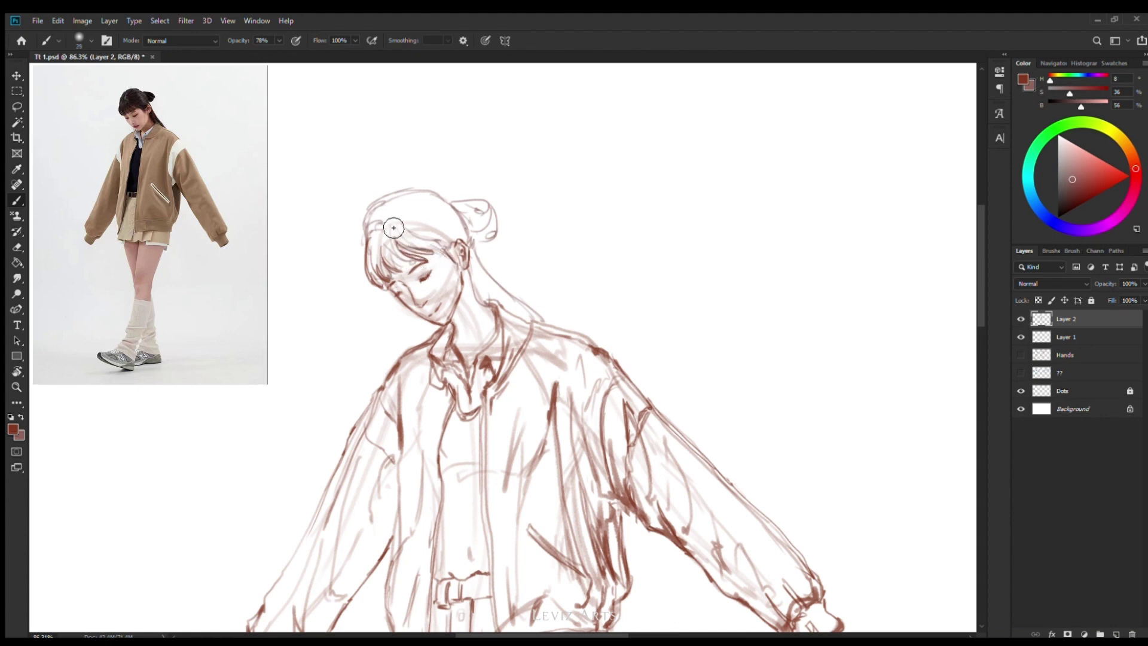
mouse_move(385, 219)
left_mouse_down()
mouse_move(382, 194)
mouse_move(440, 191)
mouse_move(495, 236)
mouse_move(487, 299)
left_mouse_up()
key("bracketright")
key("bracketleft")
Darken the bun outline and add long hair strands falling from ear to shoulder
mouse_move(478, 251)
left_mouse_down()
mouse_move(499, 308)
mouse_move(549, 331)
left_mouse_up()
left_click_drag(515, 295, 580, 335)
key("bracketright")
left_click_drag(478, 243, 541, 318)
left_click_drag(500, 250, 549, 326)
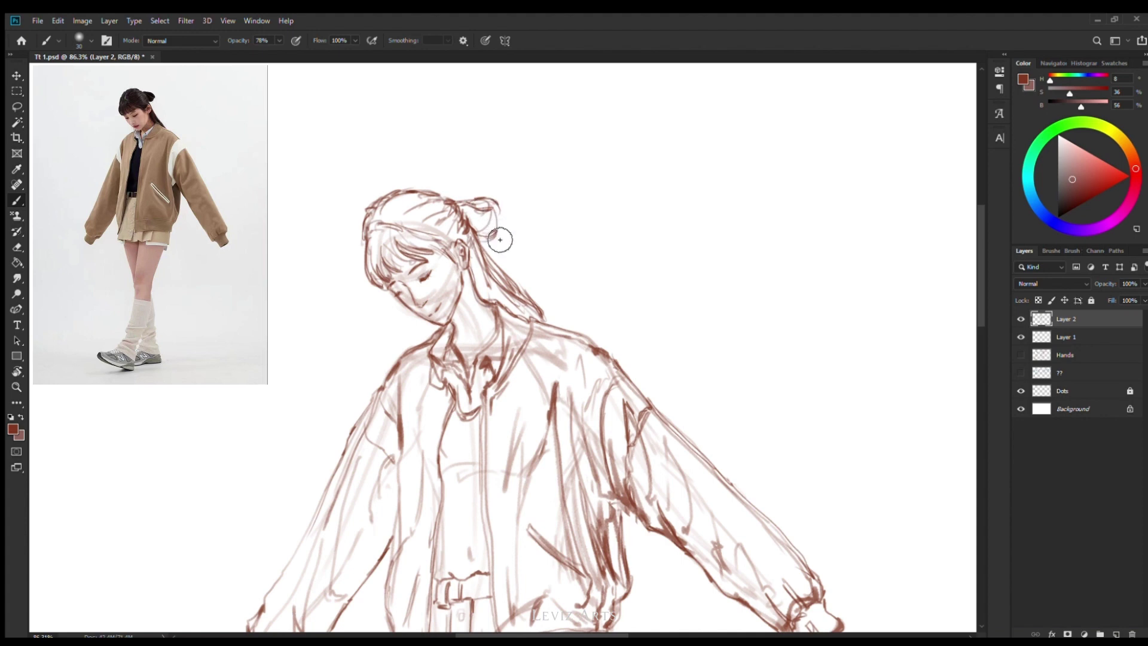
key("bracketleft")
scroll(531, 292, "down", 5)
Add darker strokes over the bangs and ear
scroll(531, 292, "up", 1)
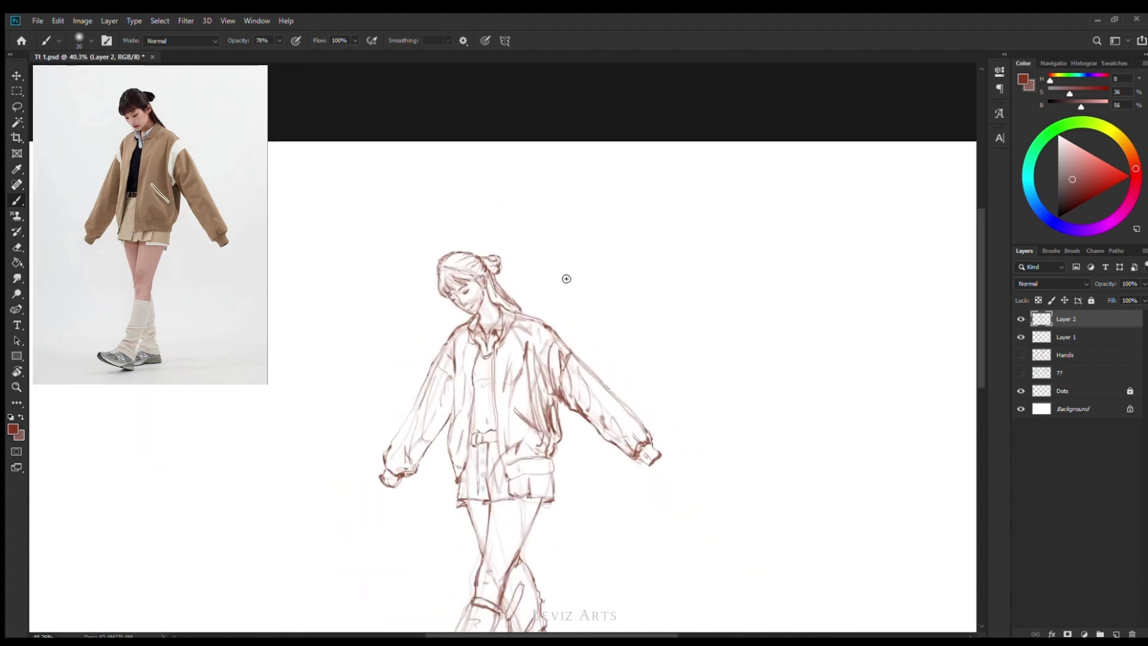
scroll(566, 277, "up", 3)
scroll(538, 263, "up", 1)
scroll(558, 254, "up", 1)
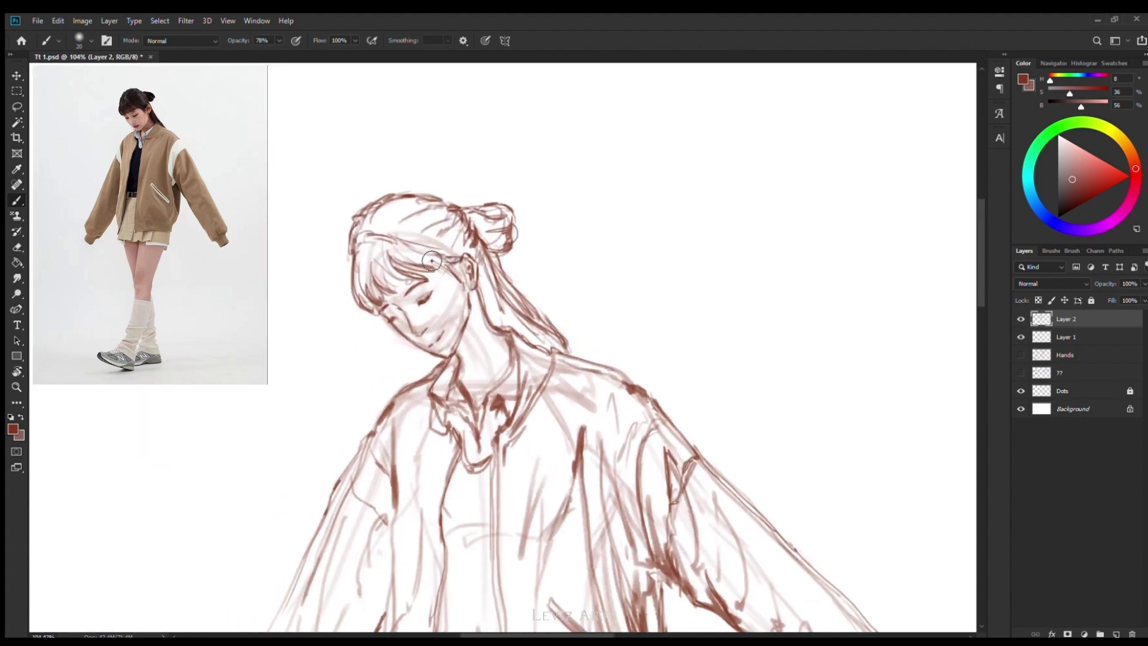
mouse_move(431, 260)
left_mouse_down()
mouse_move(409, 290)
mouse_move(487, 283)
mouse_move(555, 330)
left_mouse_up()
key("bracketright")
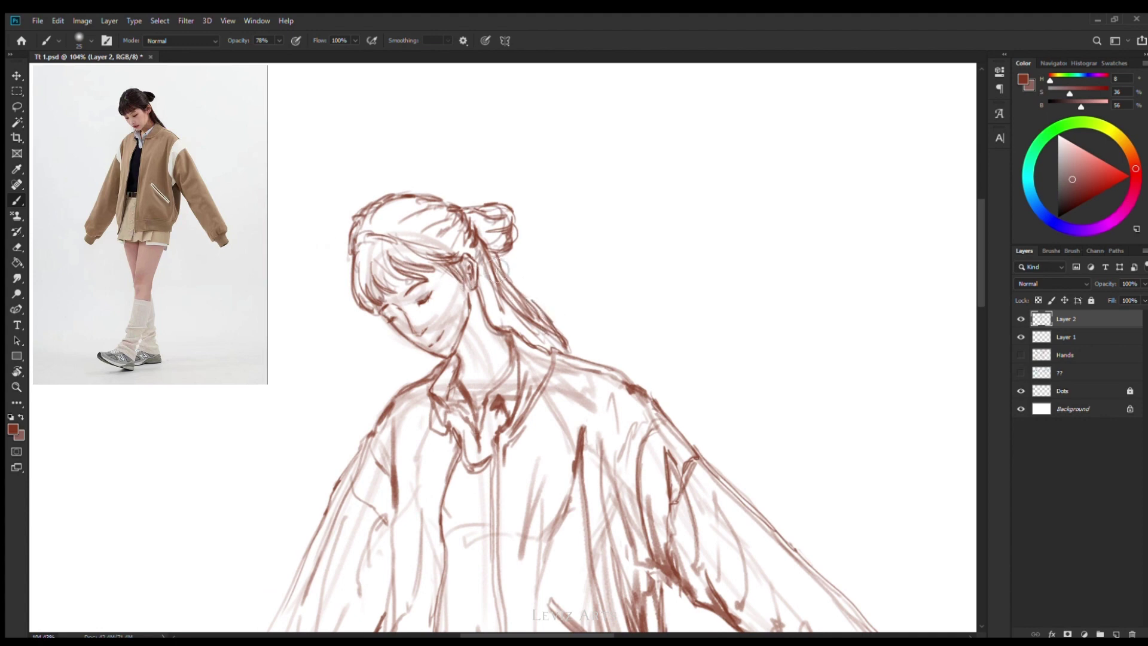
Lasso the head and rotate it about 5°, then deselect and return to the Brush
key("l")
left_click_drag(357, 169, 437, 360)
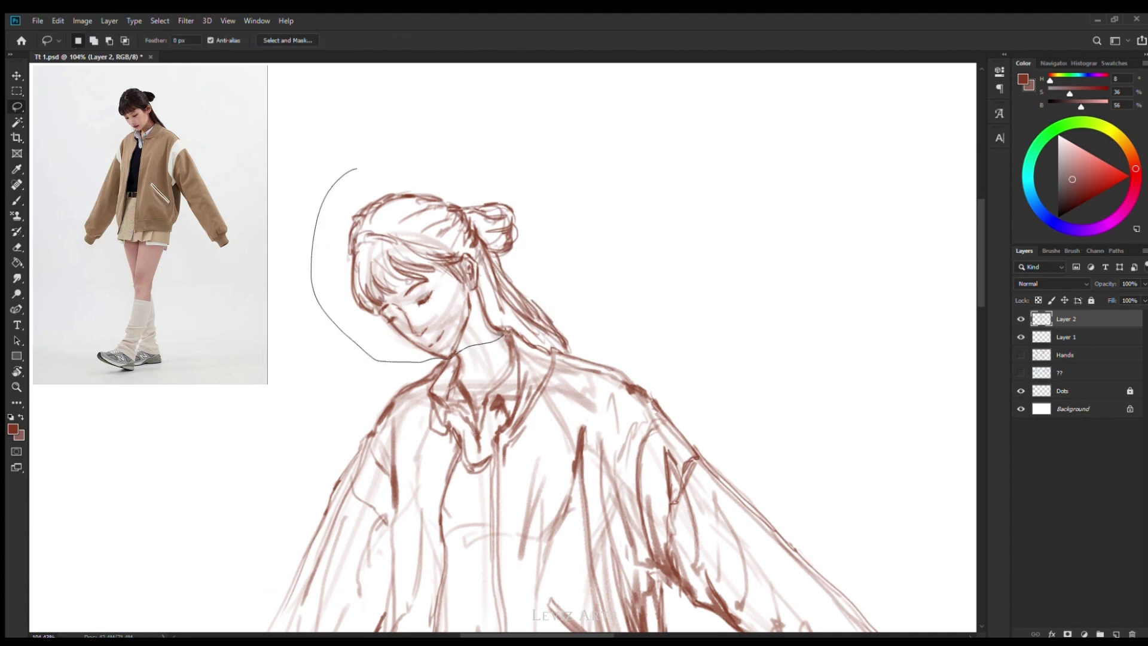
left_click_drag(577, 341, 574, 336)
key("ctrl+minus")
key("ctrl+minus")
key("ctrl+minus")
key("ctrl+t")
left_click_drag(545, 169, 548, 164)
scroll(548, 164, "up", 5)
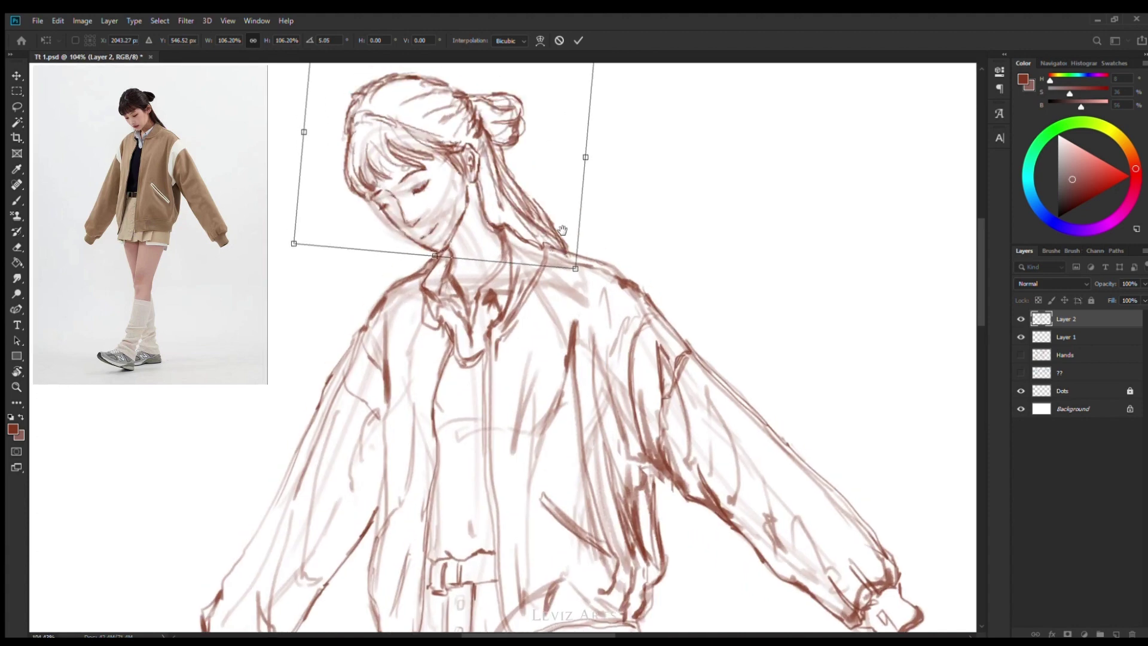
scroll(518, 267, "down", 5)
key("Return")
key("ctrl+d")
key("b")
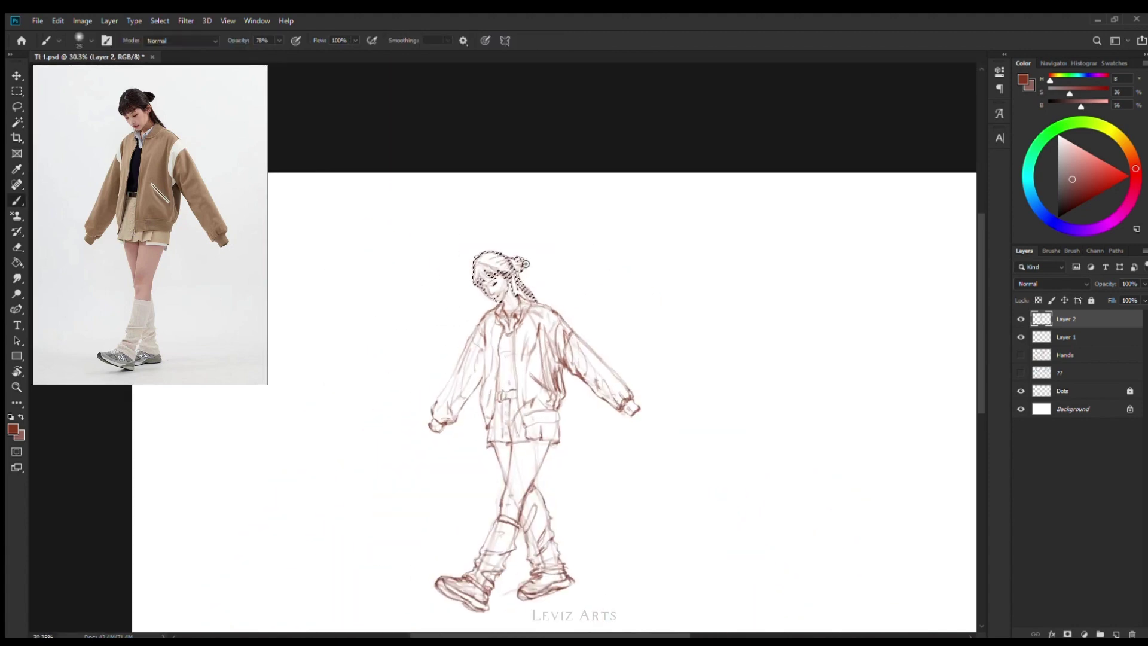
scroll(533, 271, "up", 5)
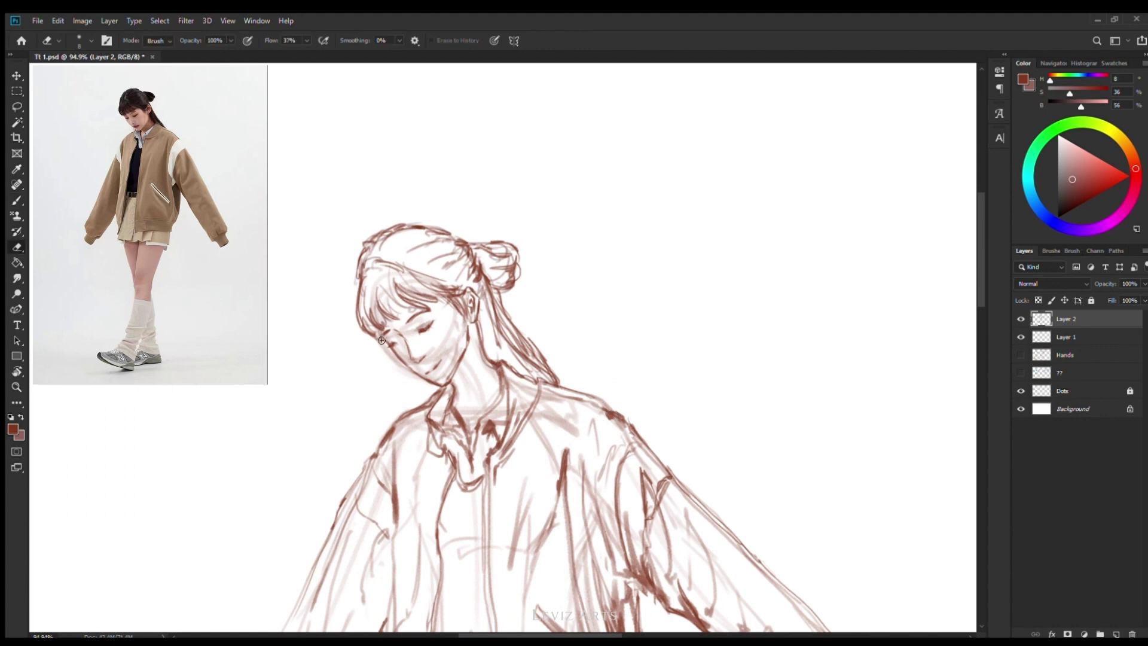
scroll(559, 378, "down", 5)
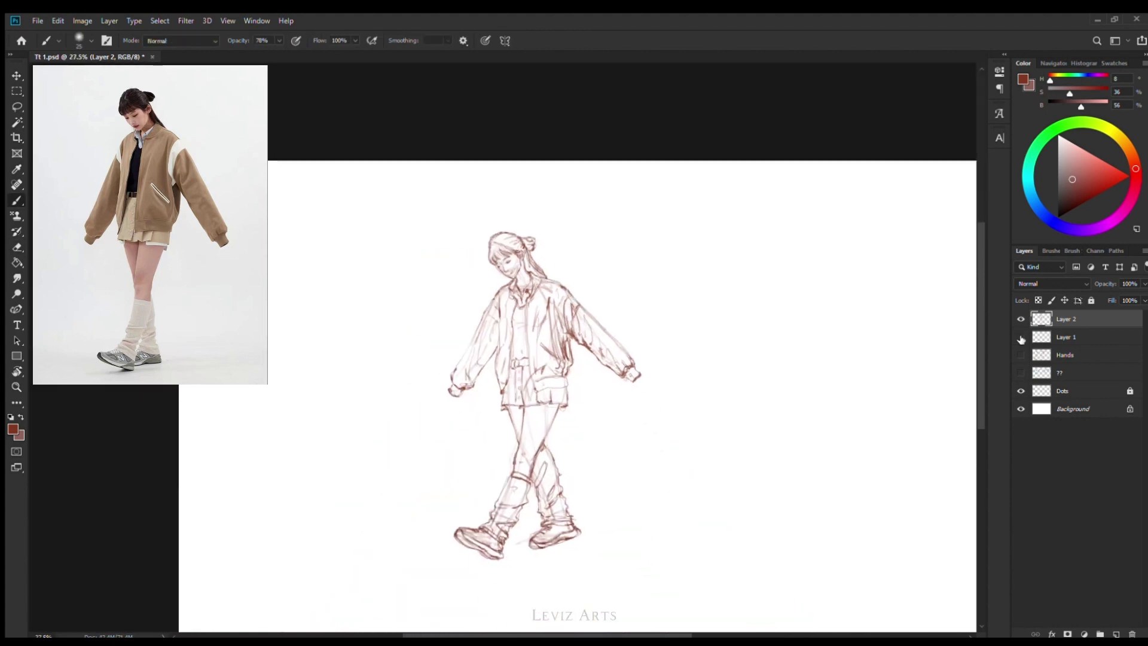
Shade the hair with a soft brown tone using a large brush
key("x")
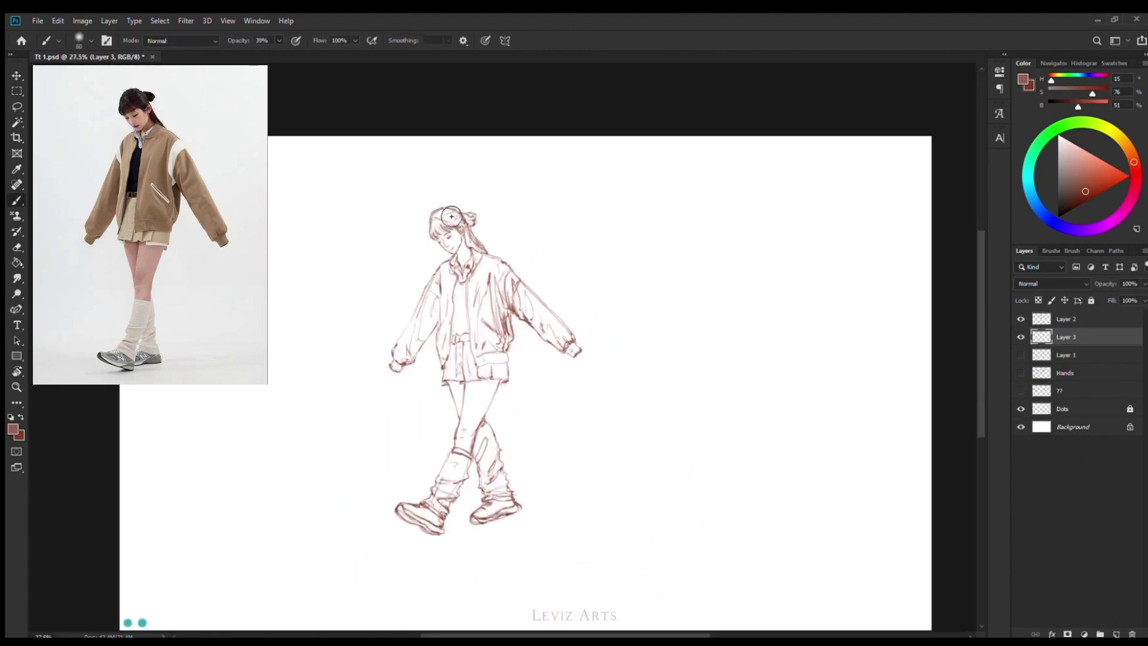
key("bracketright")
key("bracketright")
key("bracketright")
left_click_drag(451, 216, 471, 234)
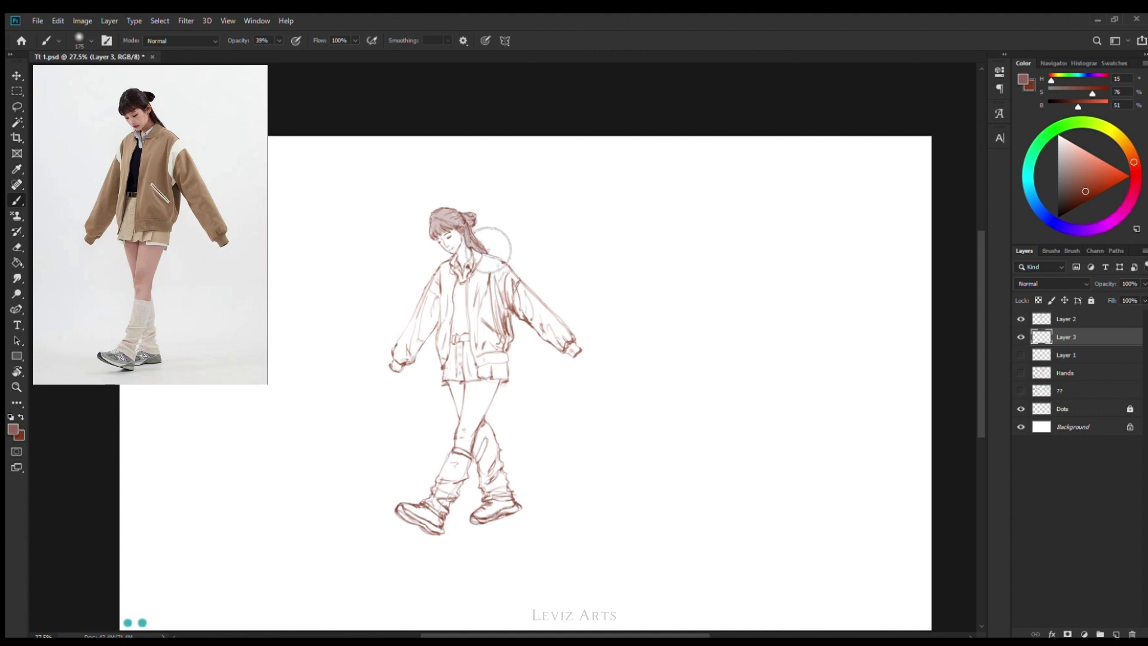
scroll(514, 347, "down", 1)
Tint the left sleeve and jacket torso with the deeper brown
key("x")
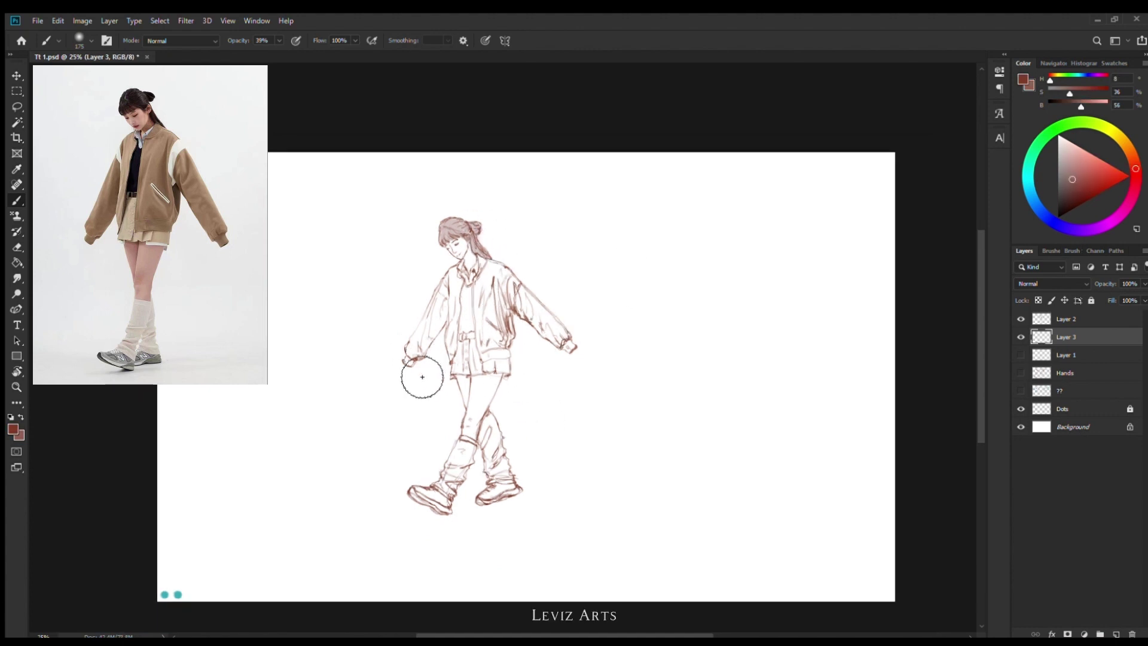
key("x")
key("bracketright")
key("bracketright")
key("bracketright")
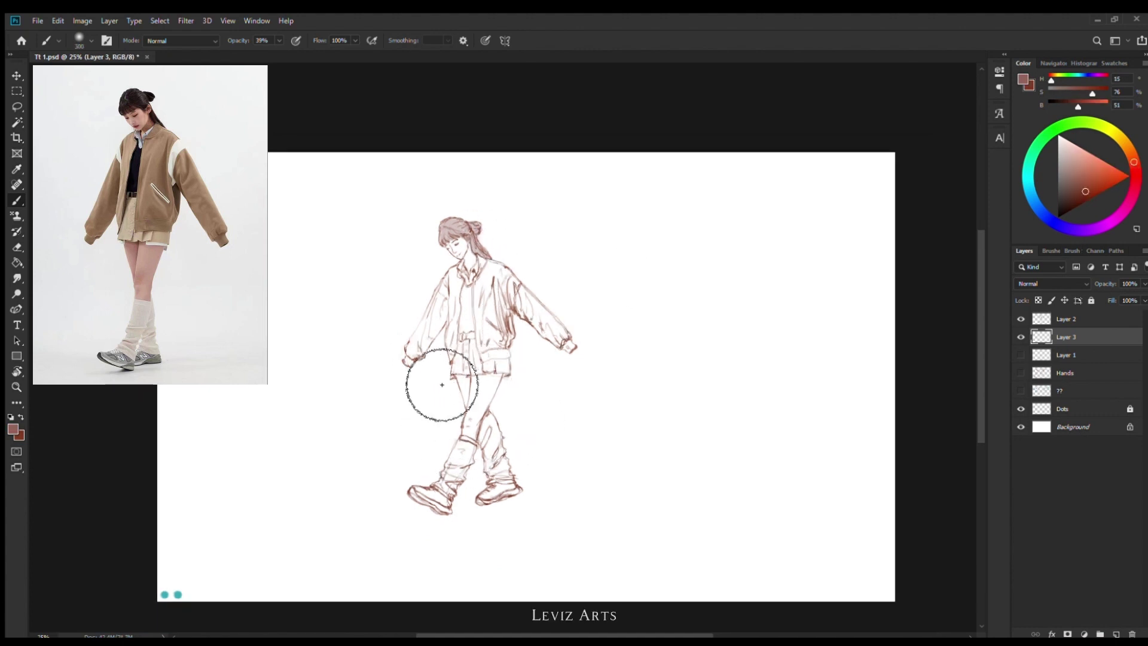
key("bracketleft")
mouse_move(442, 385)
left_mouse_down()
mouse_move(468, 313)
mouse_move(461, 327)
mouse_move(477, 375)
mouse_move(430, 379)
mouse_move(512, 282)
mouse_move(533, 325)
mouse_move(514, 325)
mouse_move(525, 384)
mouse_move(518, 379)
mouse_move(569, 351)
left_mouse_up()
Tint both leg warmers and lower legs with a larger brush
key("bracketright")
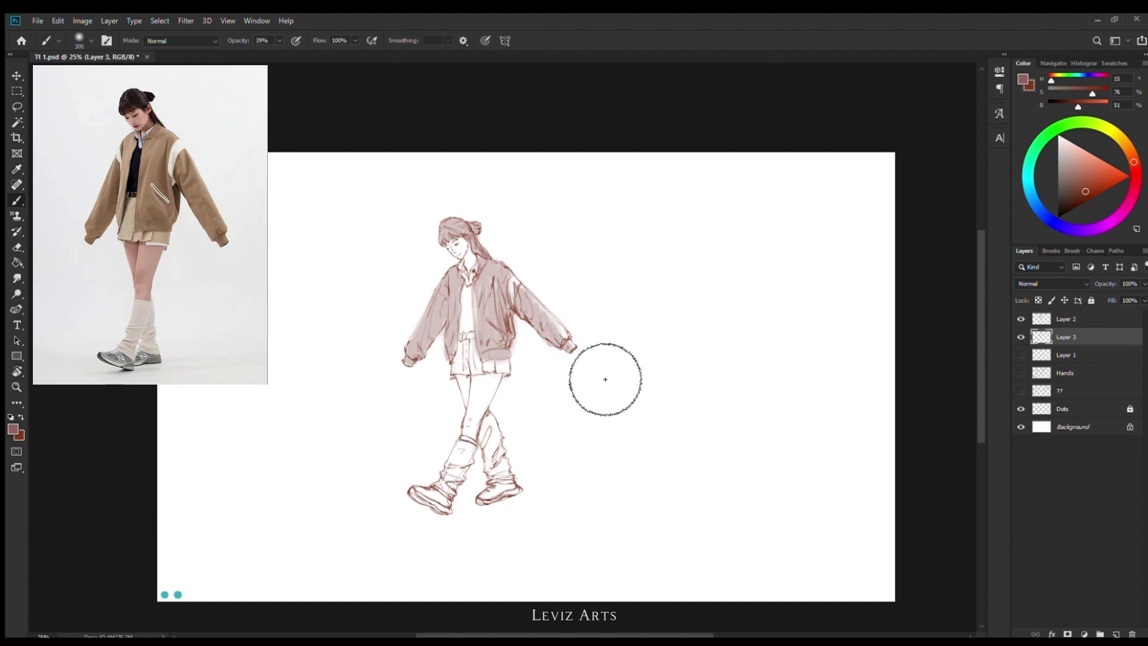
key("e")
key("b")
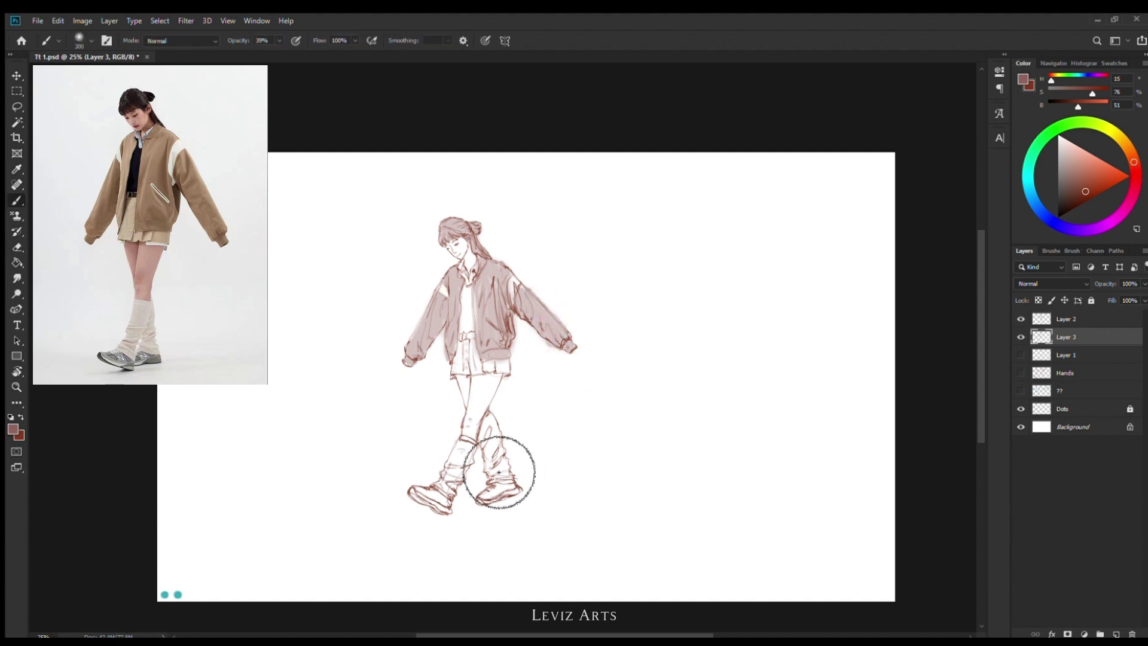
mouse_move(499, 474)
left_mouse_down()
mouse_move(487, 504)
mouse_move(514, 448)
mouse_move(530, 507)
mouse_move(502, 484)
left_mouse_up()
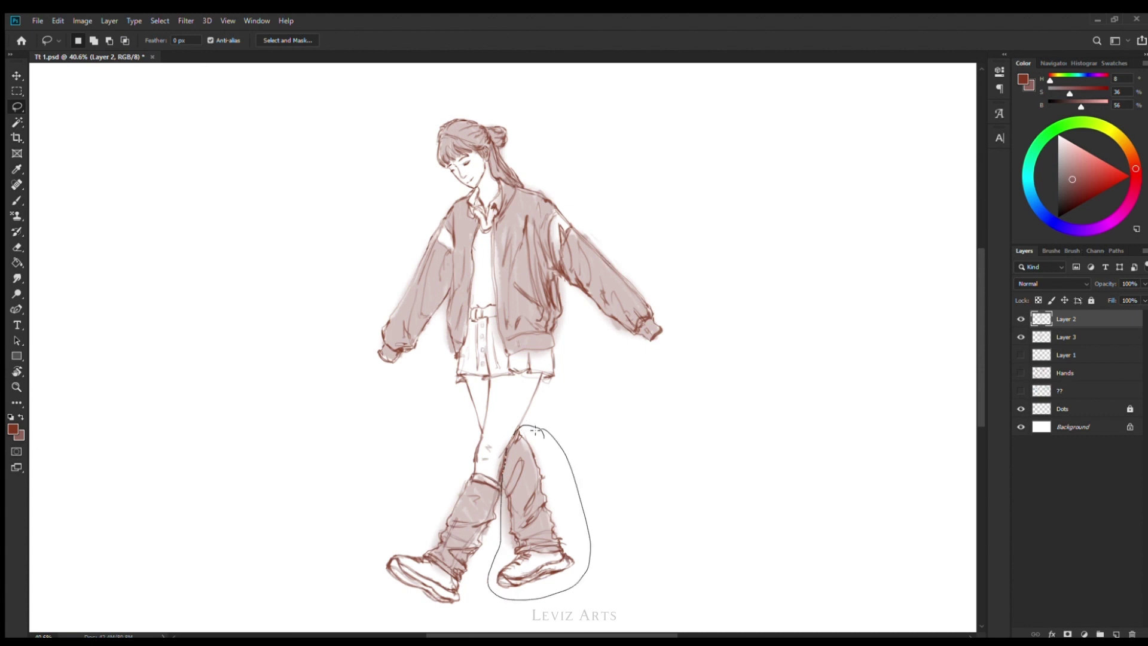
Rotate the trailing right leg and shoe slightly, then commit and deselect
key("ctrl+t")
left_click_drag(603, 616, 588, 624)
mouse_move(592, 418)
left_mouse_down()
mouse_move(594, 402)
mouse_move(582, 416)
left_mouse_up()
scroll(594, 402, "down", 3)
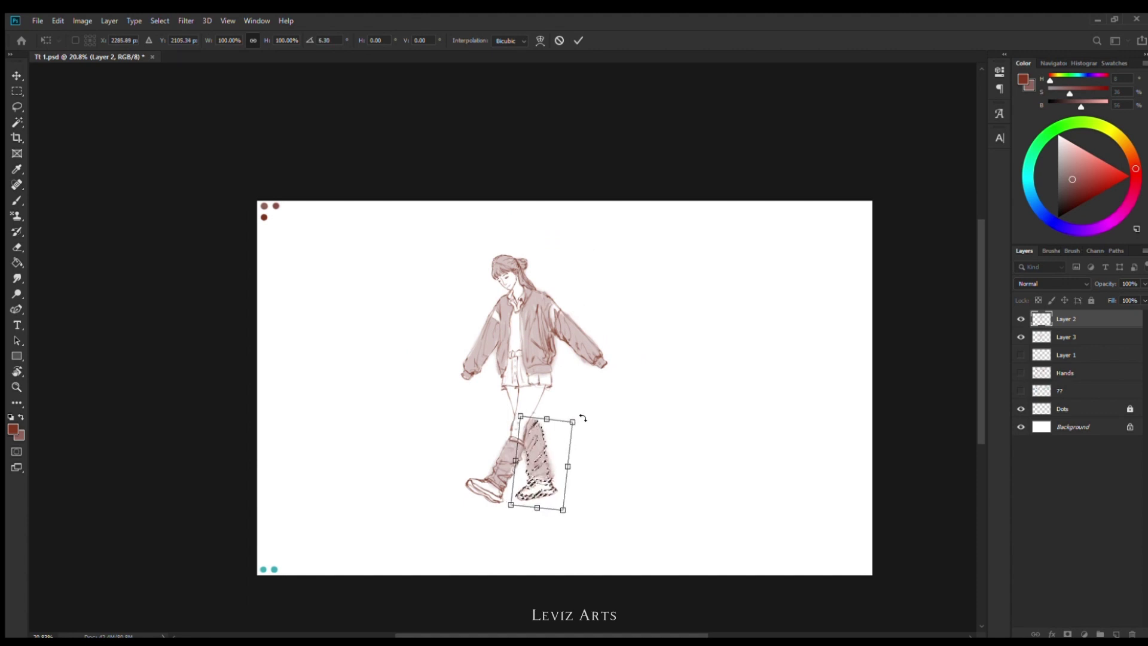
key("Return")
key("ctrl+d")
key("b")
Make the brown tint layer, Layer 3, active again
key("alt+bracketleft")
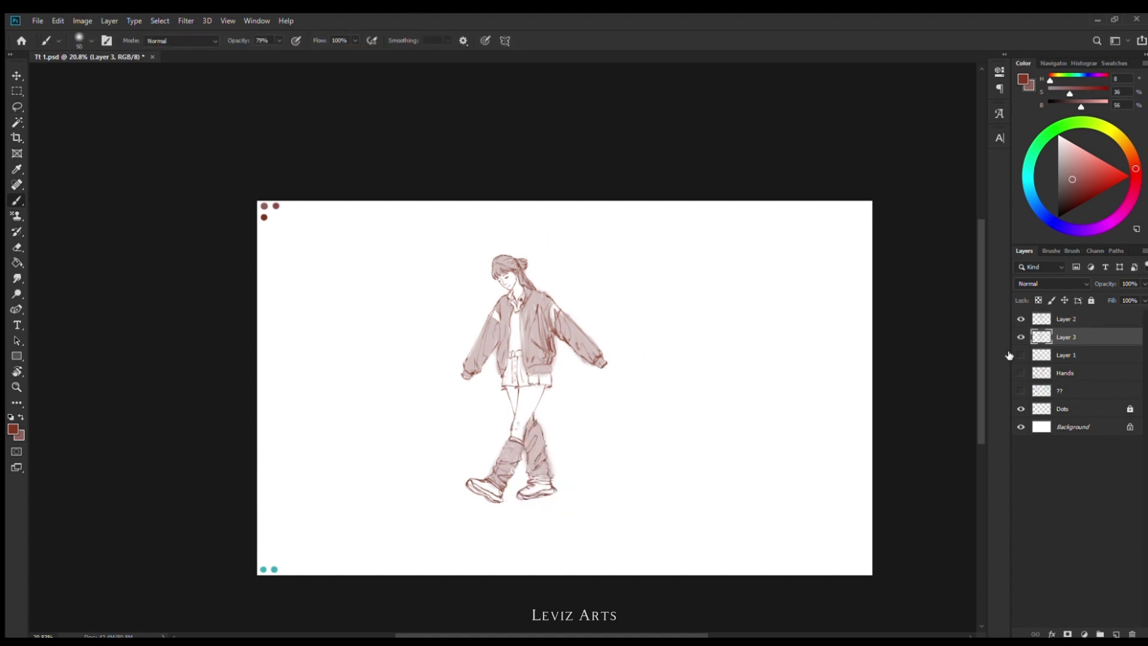
key("l")
left_click_drag(565, 422, 522, 426)
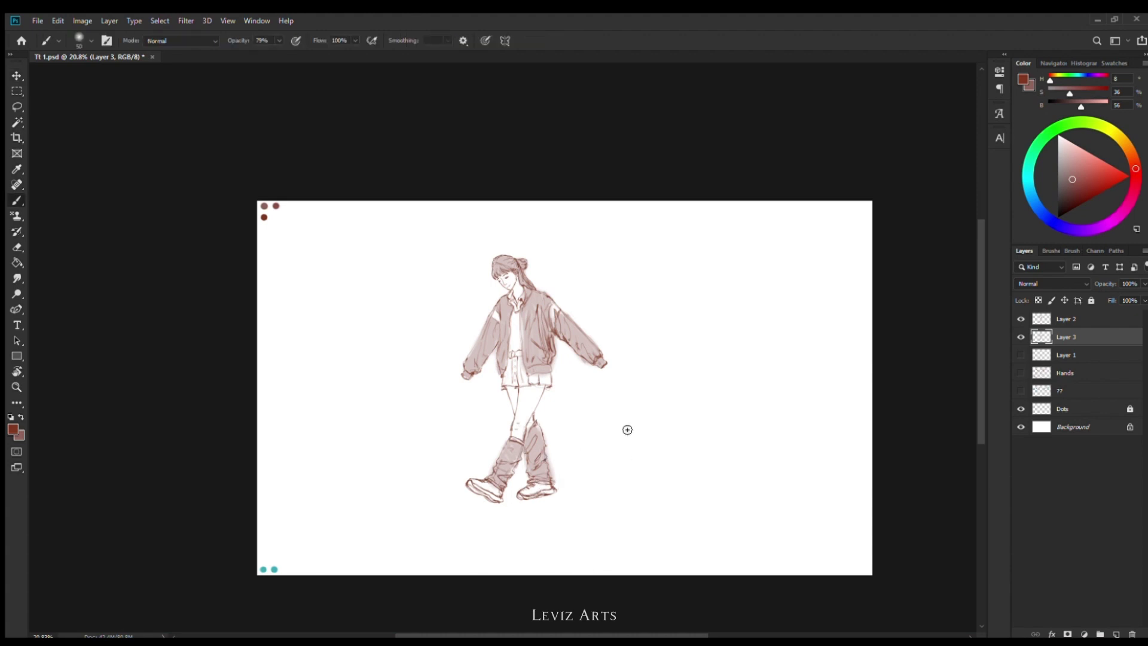